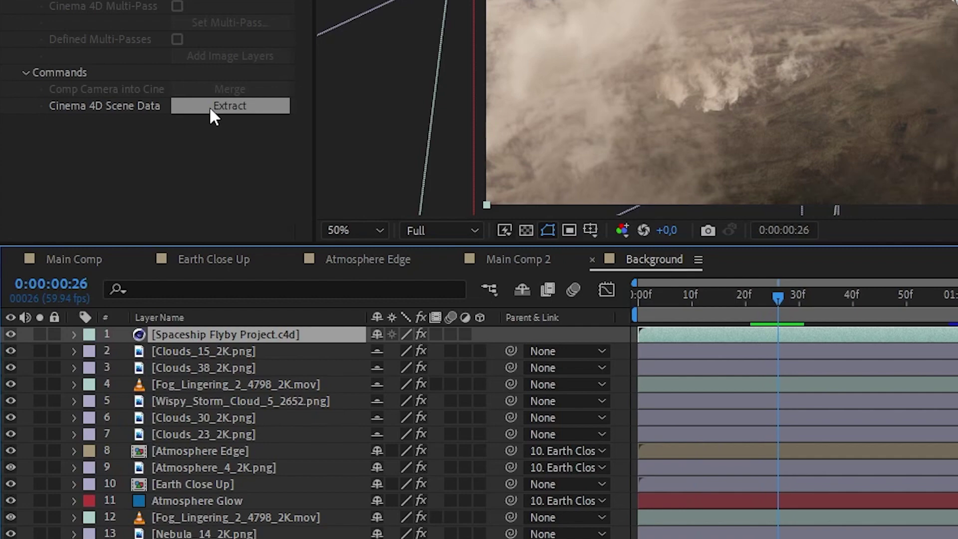
Step: Extract the Cinema 4D camera and engine layers, then inspect the ship around frames 28-30
left_click(208, 105)
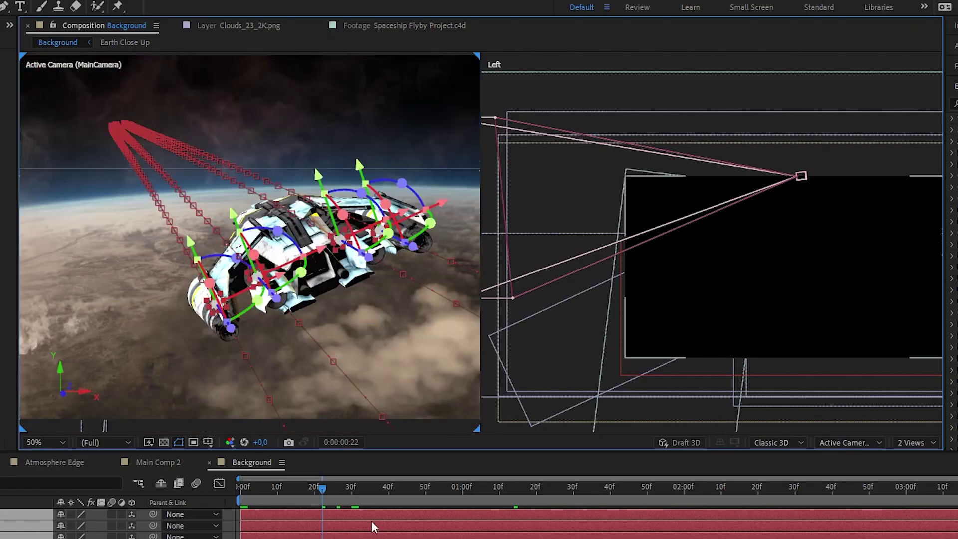
left_click(350, 488)
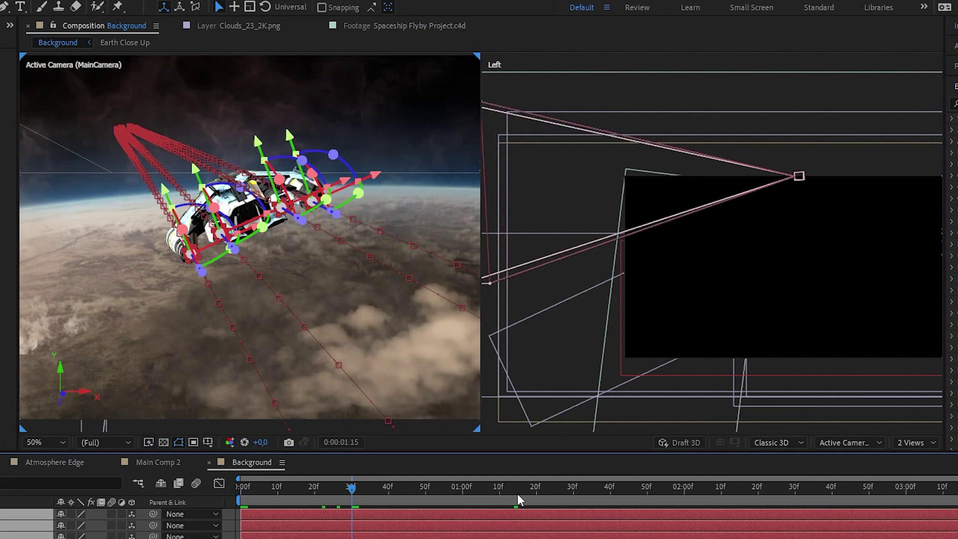
left_click(344, 491)
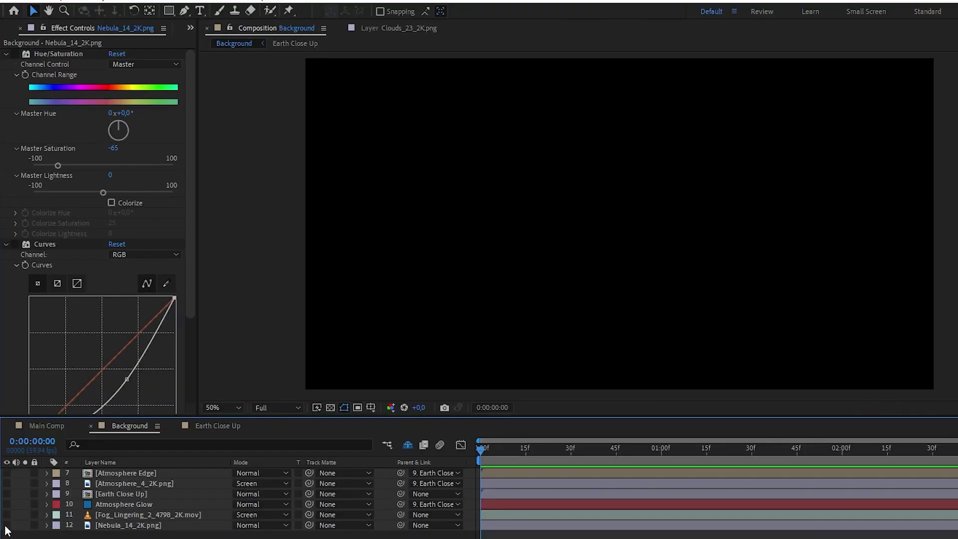
Step: Show the Nebula_14_2K layer with its Hue/Saturation and Curves effects enabled
left_click(8, 528)
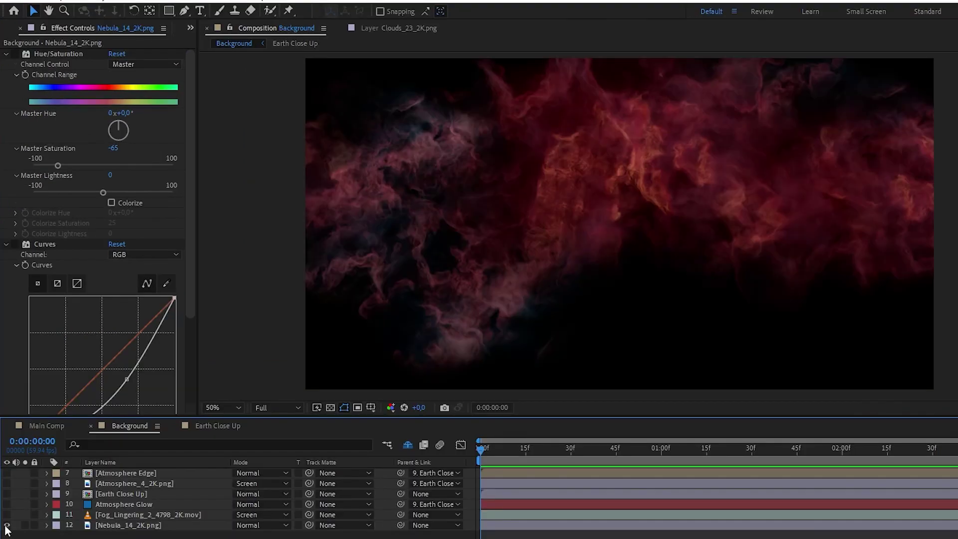
left_click(15, 54)
left_click(14, 243)
scroll(15, 285, "down", 3)
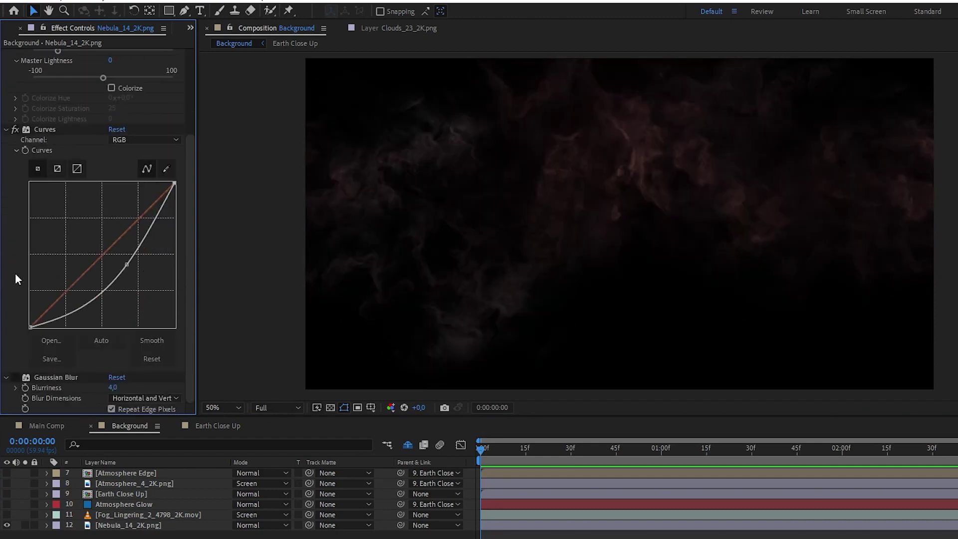
Step: Show the Fog_Lingering layer and enable its brown Tint effect
left_click(109, 514)
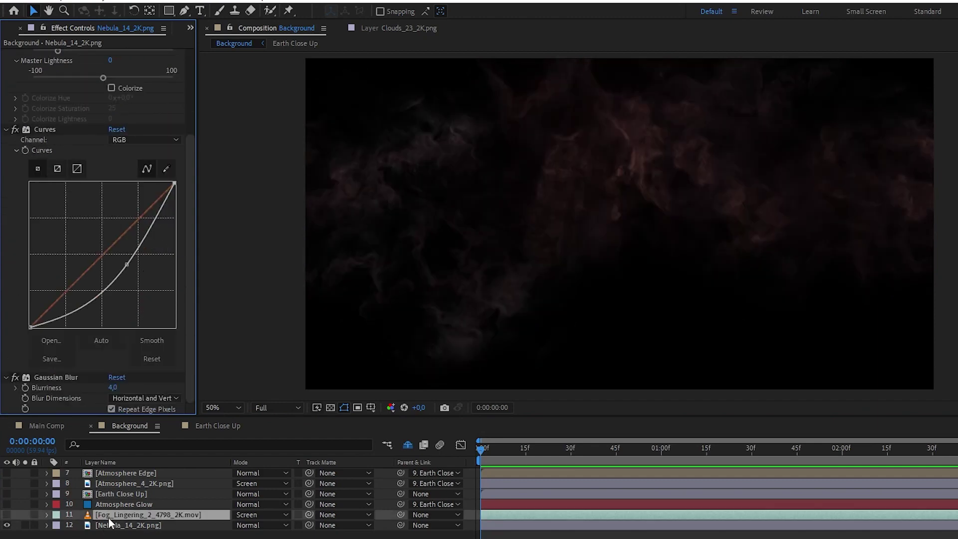
left_click(6, 517)
left_click(15, 54)
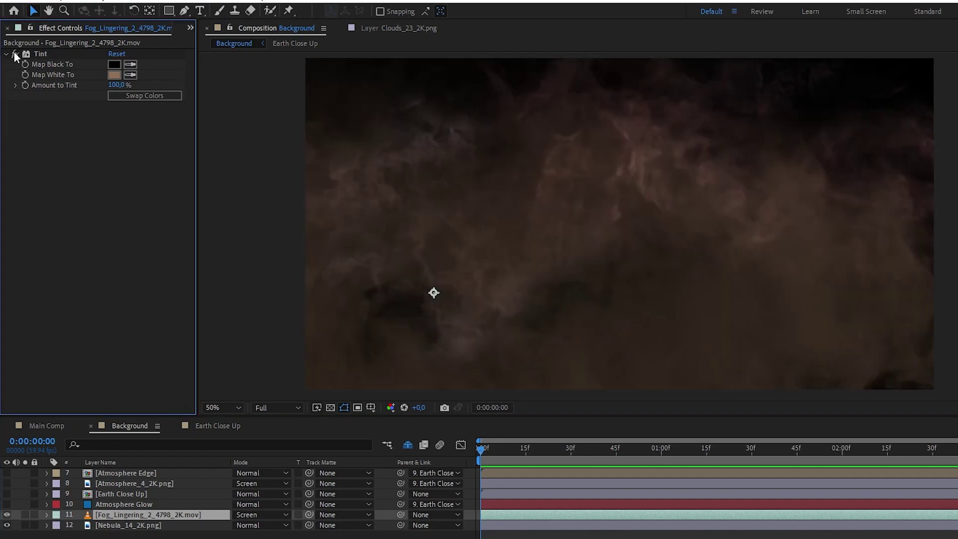
left_click(131, 494)
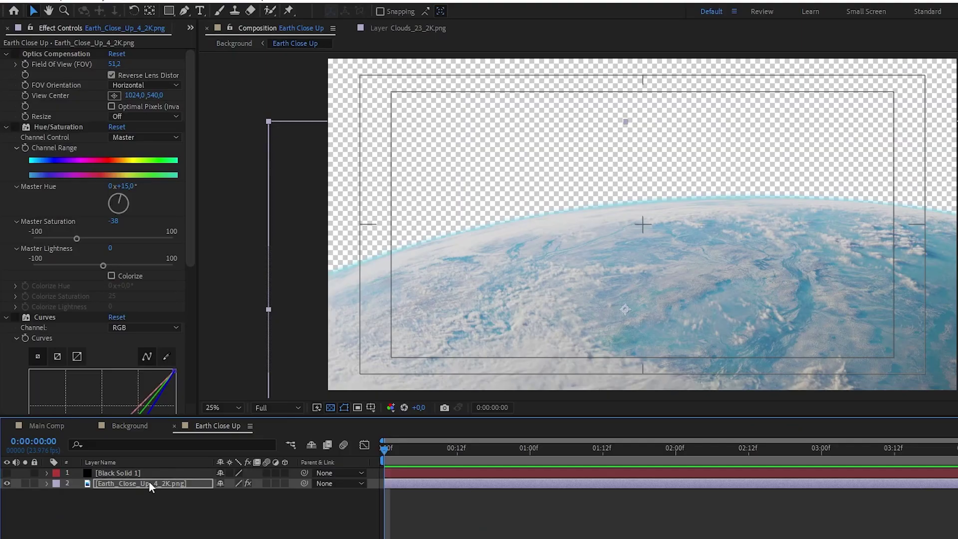
Step: Enable Optics Compensation, Hue/Saturation and Curves on the Earth_Close_Up image
left_click(149, 481)
left_click(14, 55)
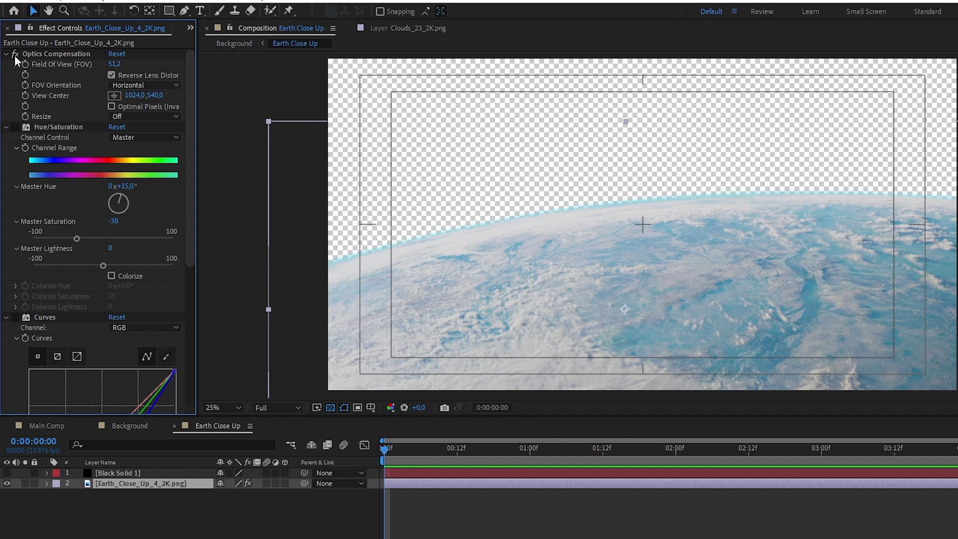
left_click(15, 56)
left_click(14, 128)
scroll(67, 194, "down", 3)
left_click(15, 234)
scroll(56, 225, "down", 4)
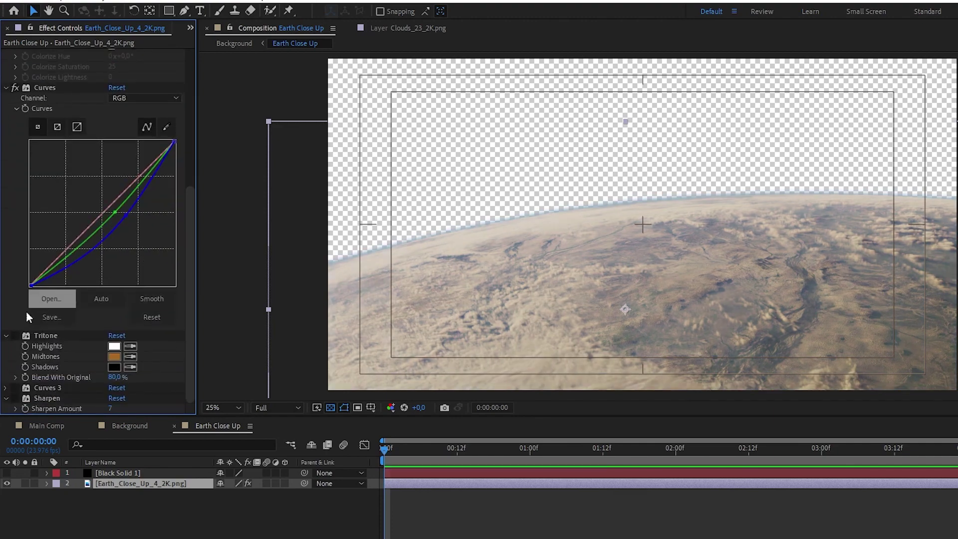
Step: Enable the Tritone and Curves 3 grades, and show the darkening Black Solid 1 layer
left_click(15, 335)
left_click(16, 387)
left_click(110, 472)
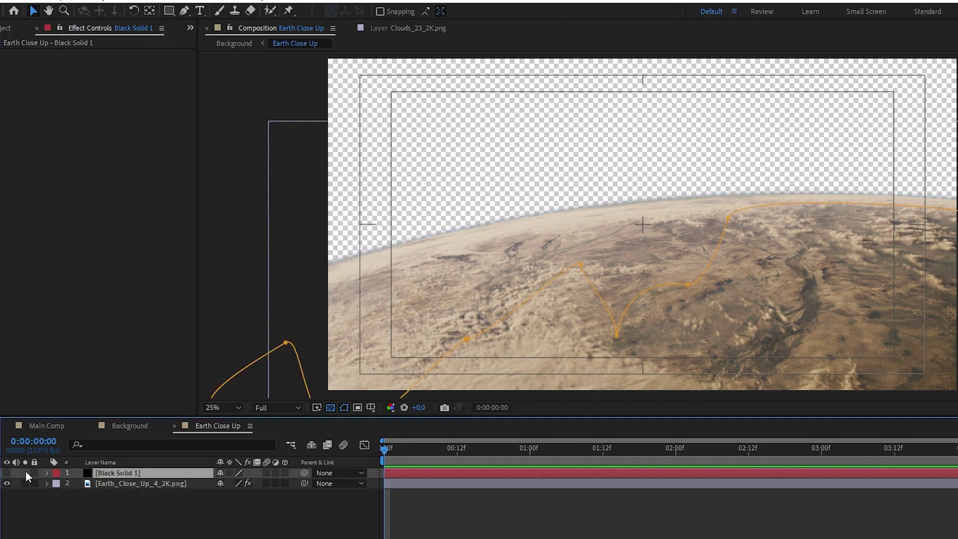
left_click(8, 473)
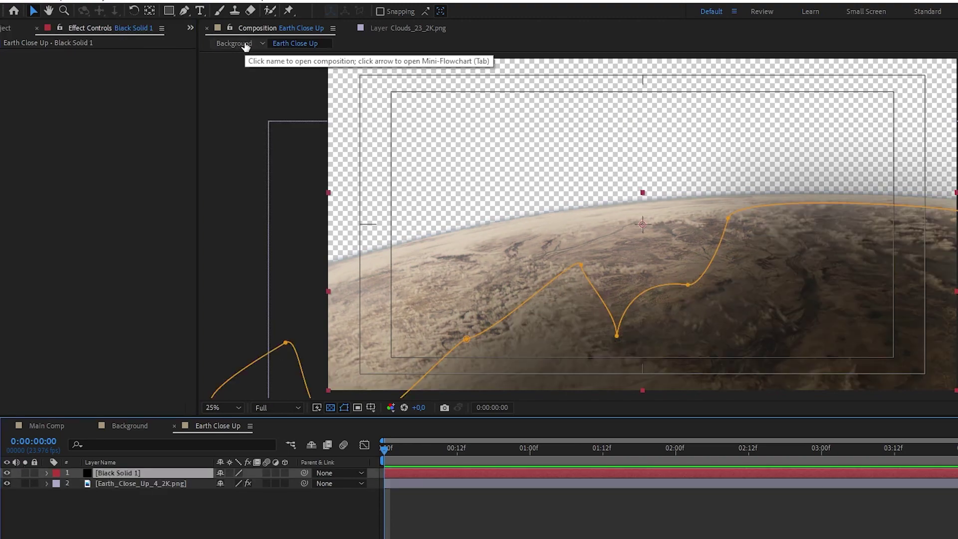
Step: In the Background comp, solo and toggle the Atmosphere_4_2K layer to compare
left_click(234, 43)
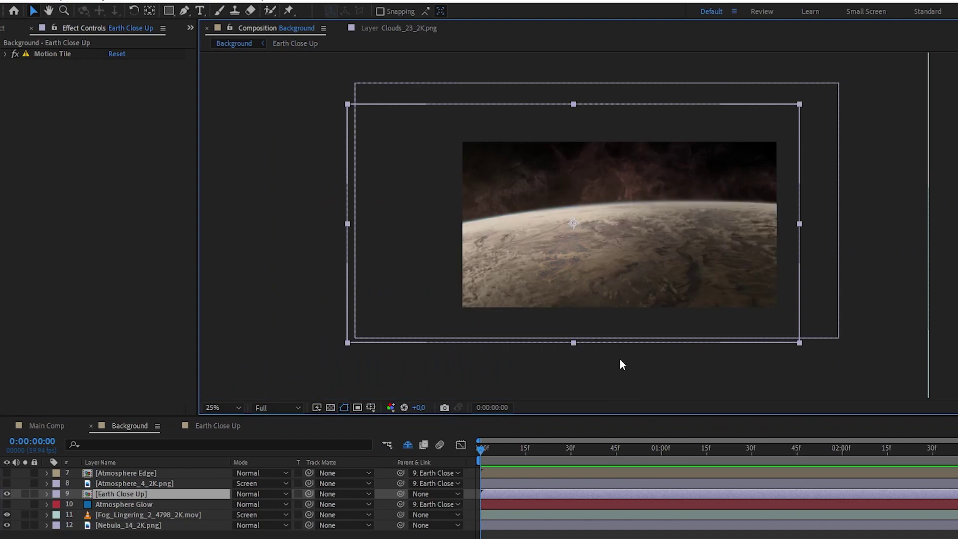
left_click(135, 483)
left_click(25, 483)
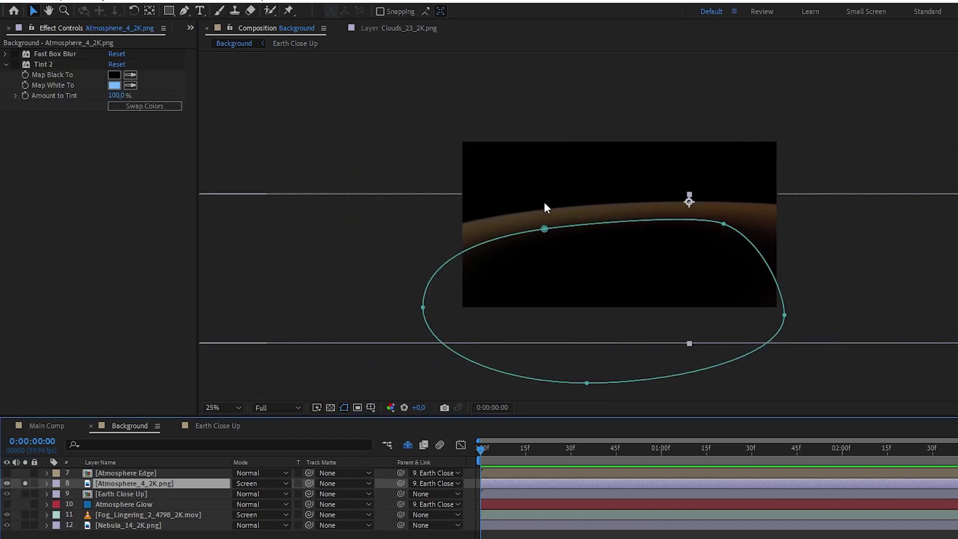
left_click(25, 484)
scroll(545, 221, "up", 1)
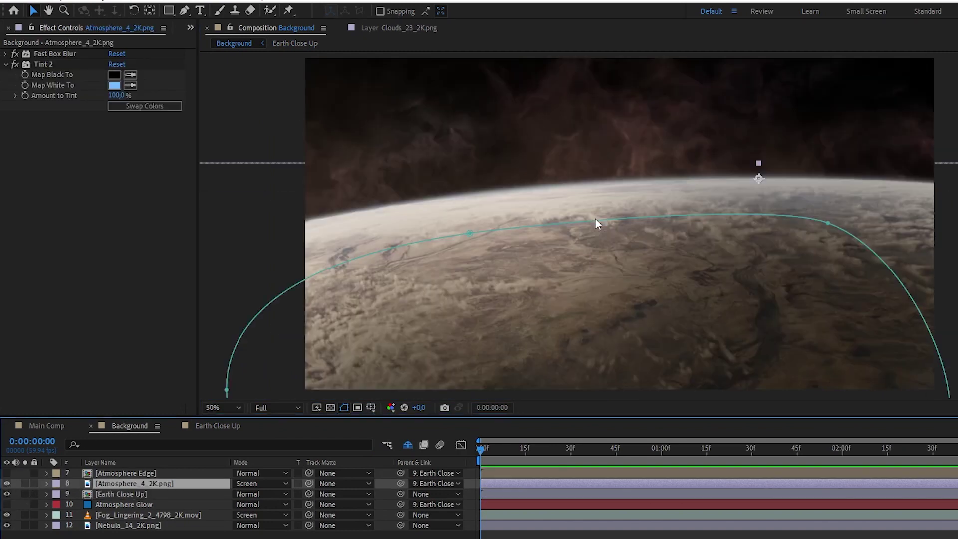
left_click(7, 484)
left_click(6, 484)
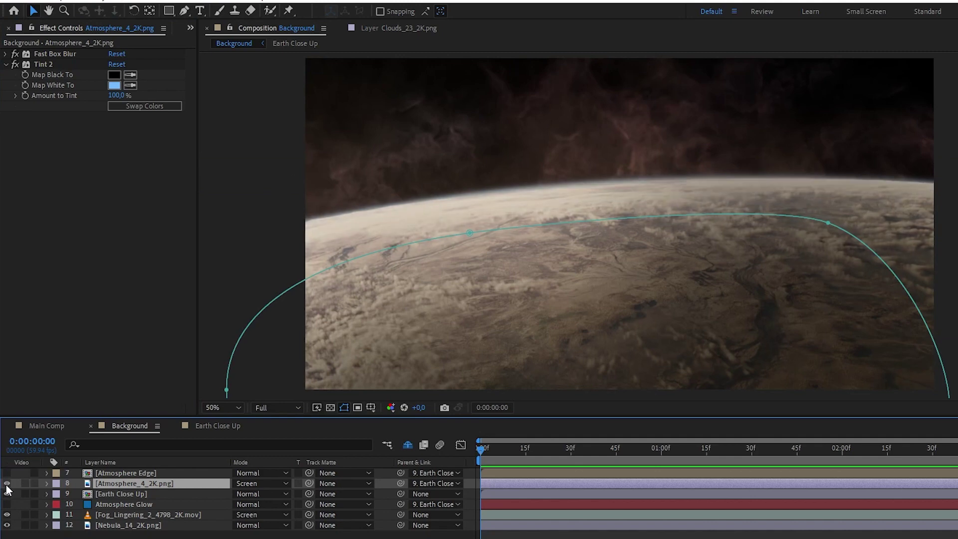
Step: Solo Atmosphere Glow and enable its Fast Box Blur, Glow and Hue/Saturation effects
left_click(138, 474)
left_click(119, 503)
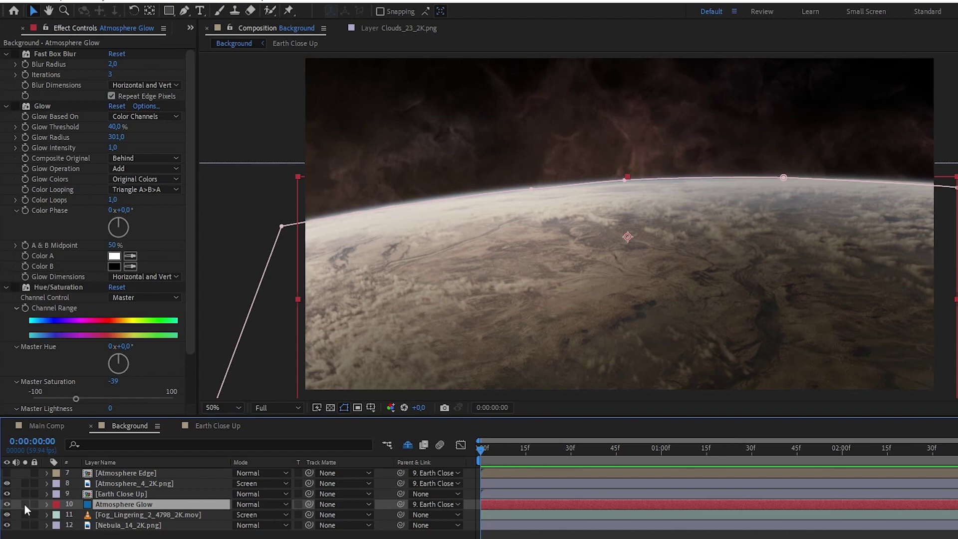
left_click(24, 505)
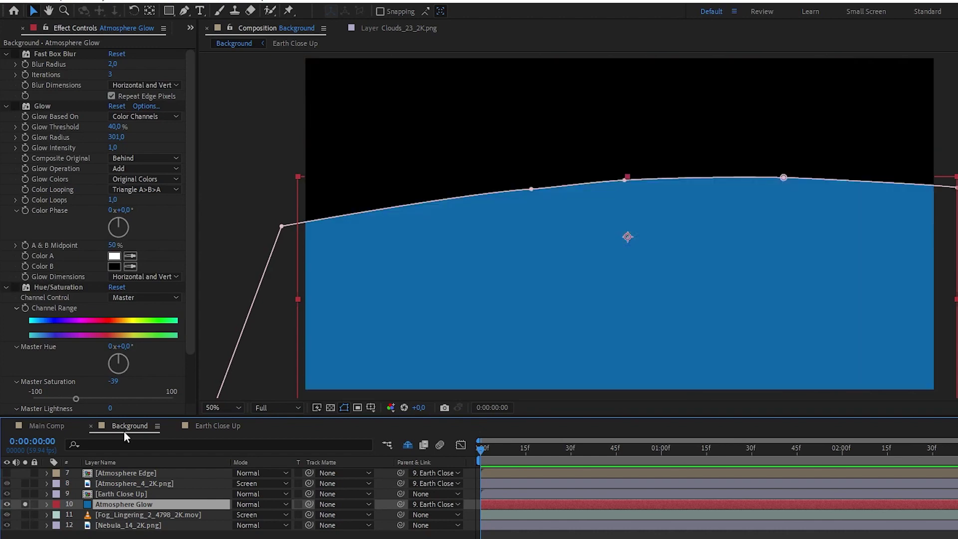
left_click(16, 54)
left_click(15, 107)
scroll(19, 165, "down", 3)
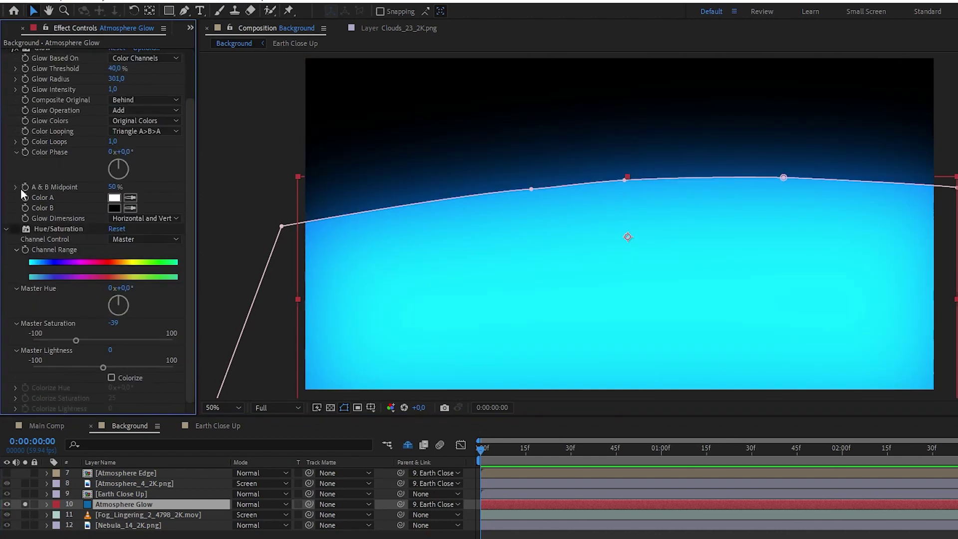
left_click(15, 229)
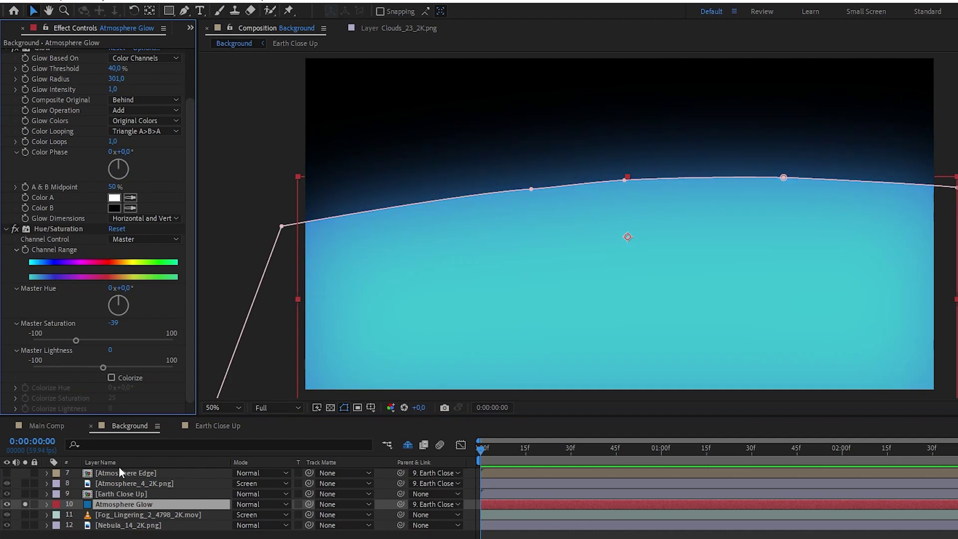
Step: Check the glow with Earth Close Up and the full composite, then solo Atmosphere Edge
left_click(24, 493)
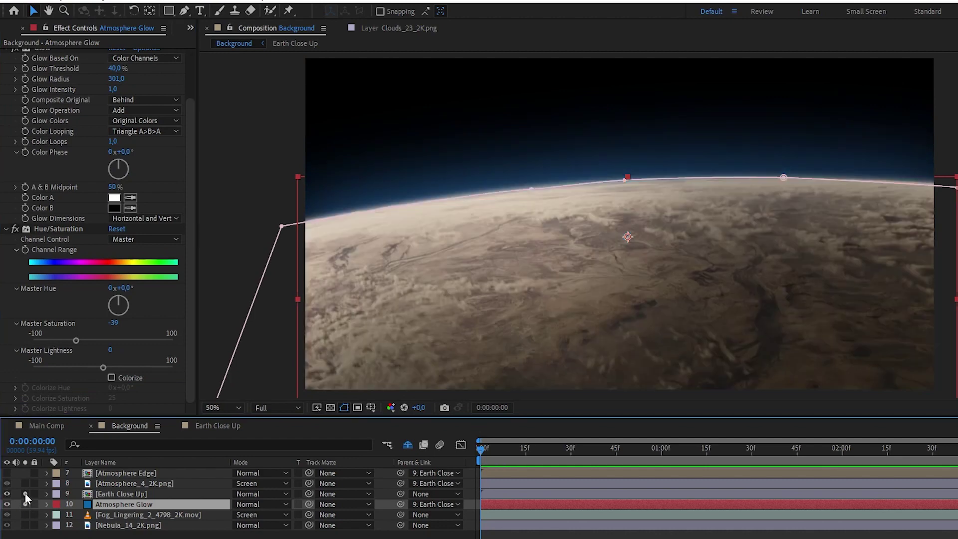
left_click(25, 493)
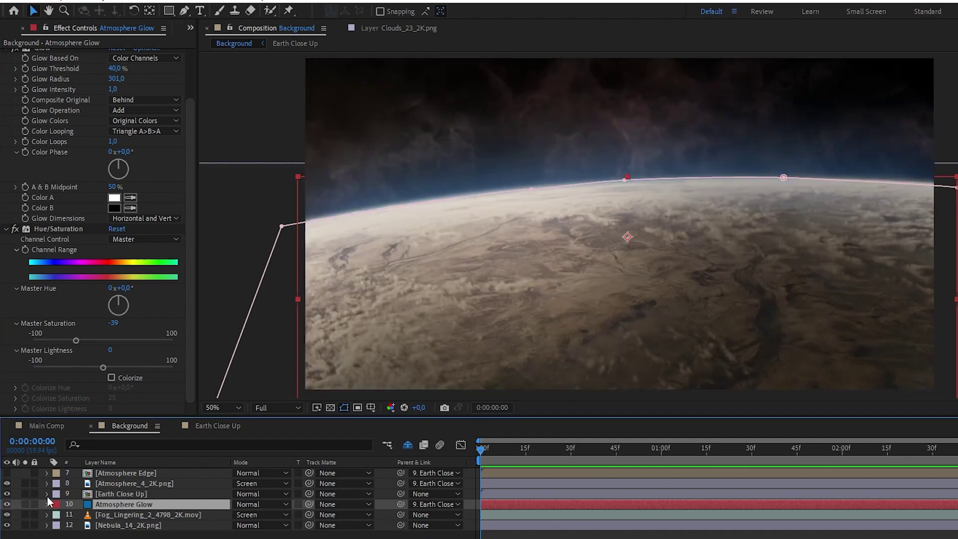
left_click(147, 515)
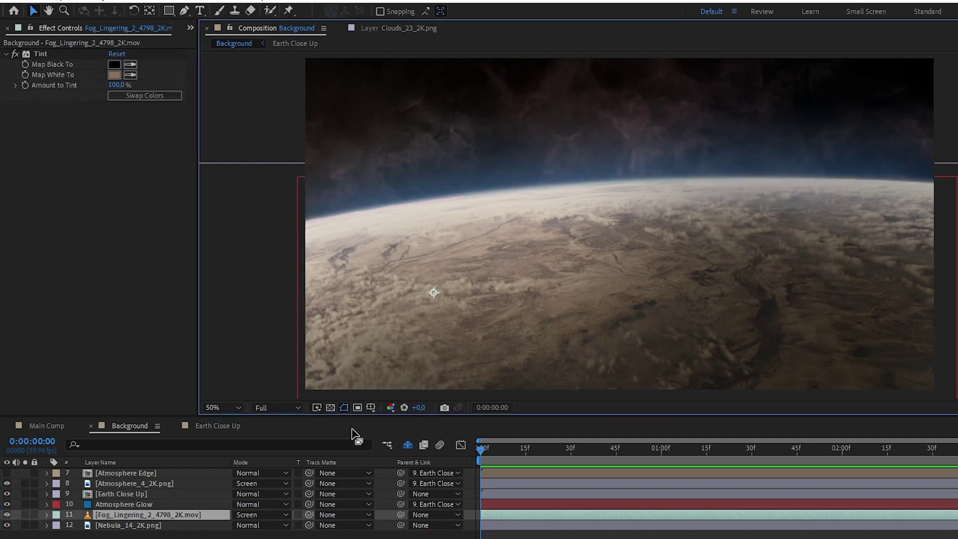
left_click(125, 473)
left_click(22, 473)
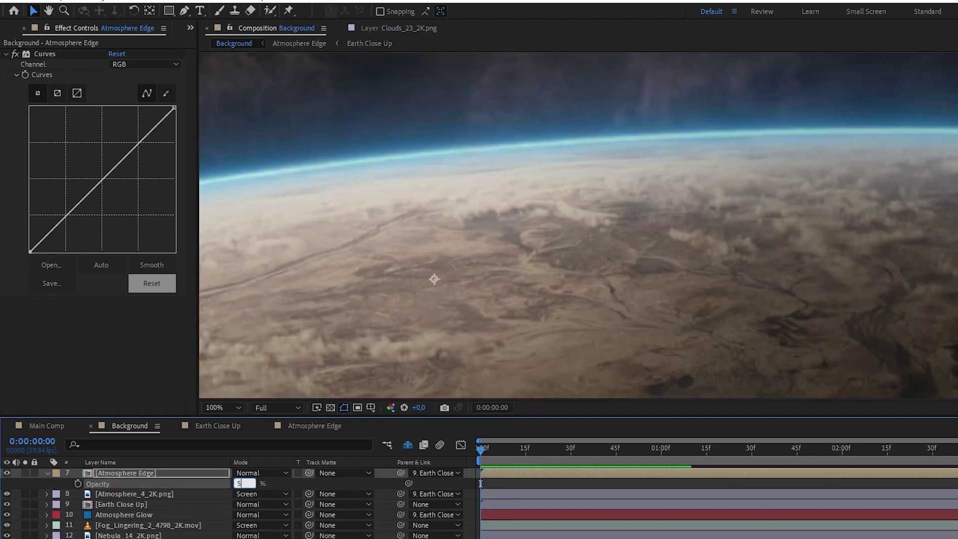
type("0")
key("Return")
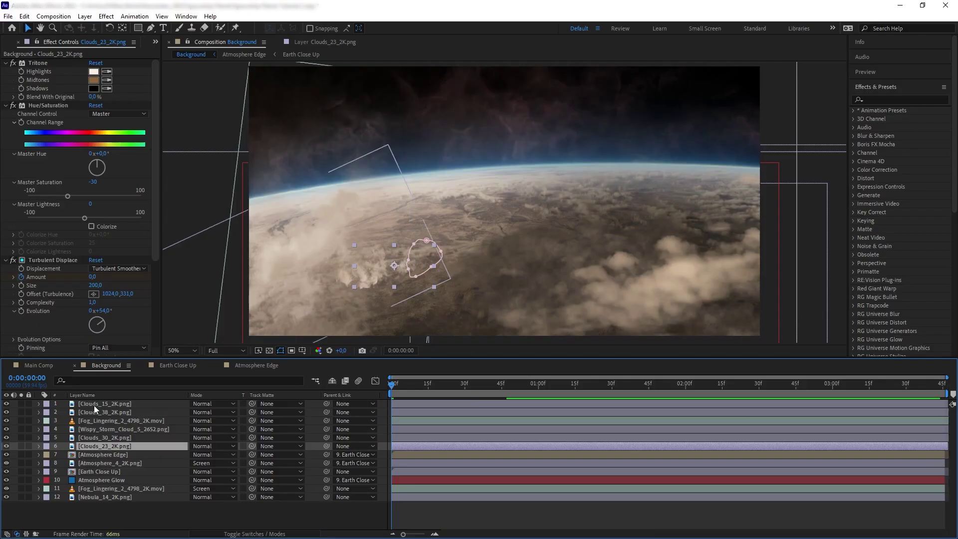
left_click(94, 405, "shift")
left_click(18, 405)
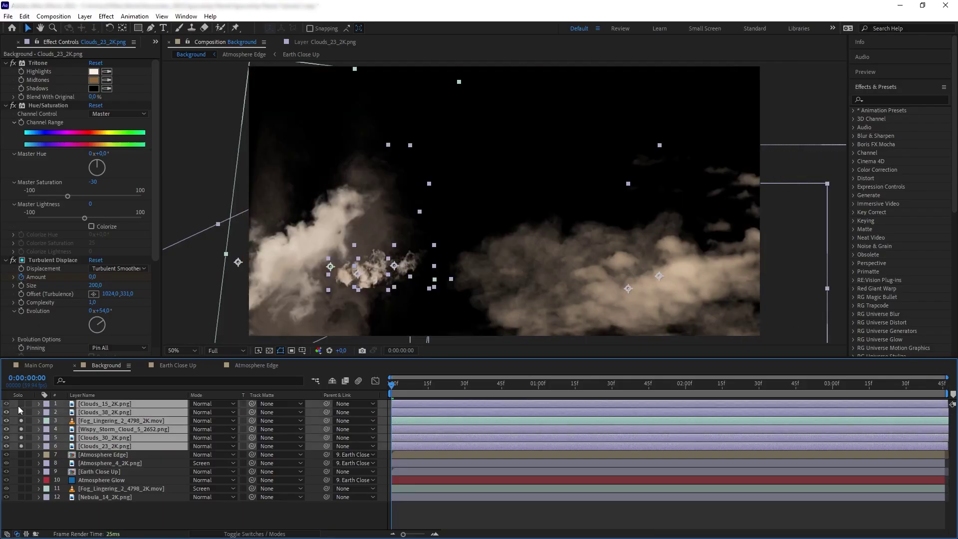
left_click(18, 407)
left_click(203, 513)
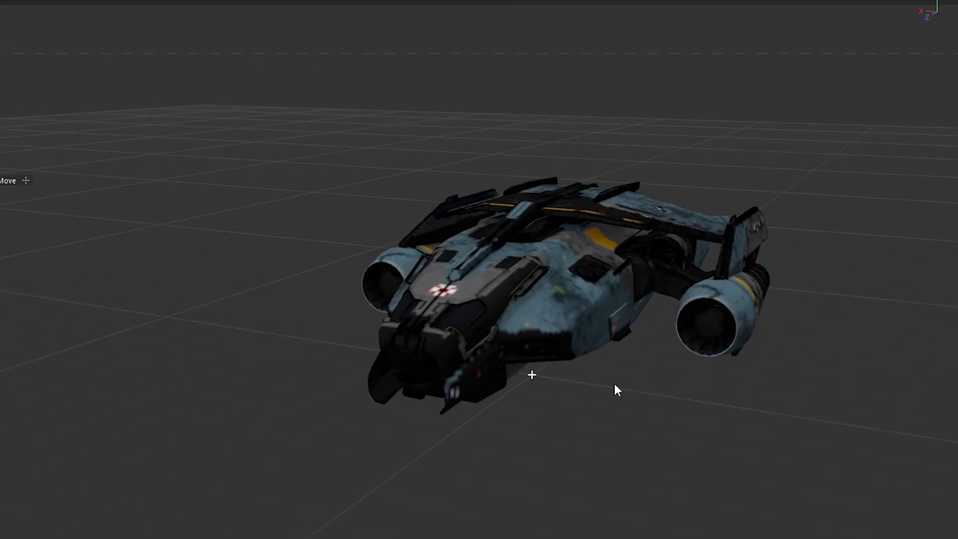
mouse_move(614, 384)
left_mouse_down()
mouse_move(759, 379)
mouse_move(886, 398)
left_mouse_up()
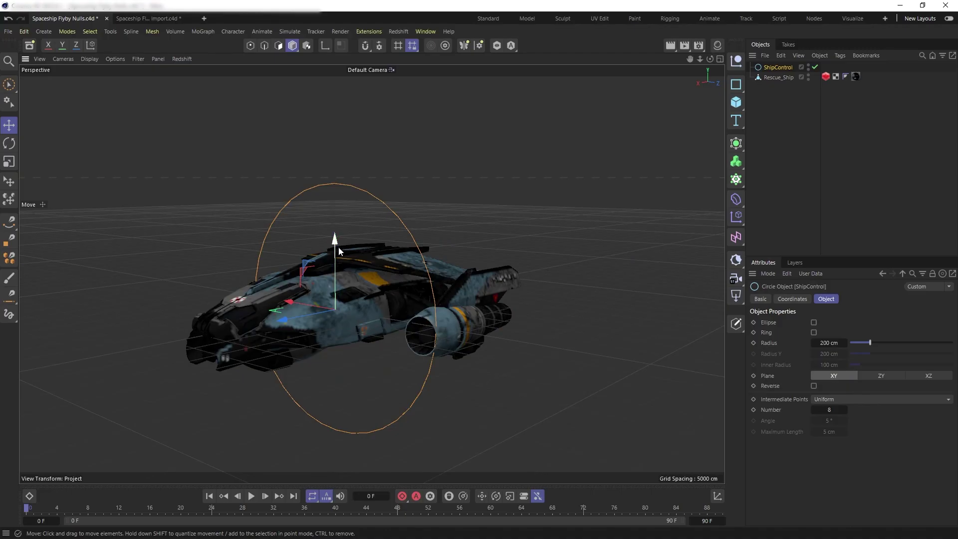
Step: Reposition the control circle, parent Rescue_Ship to ShipControl, and rotate the ship forward
left_click_drag(341, 238, 340, 170)
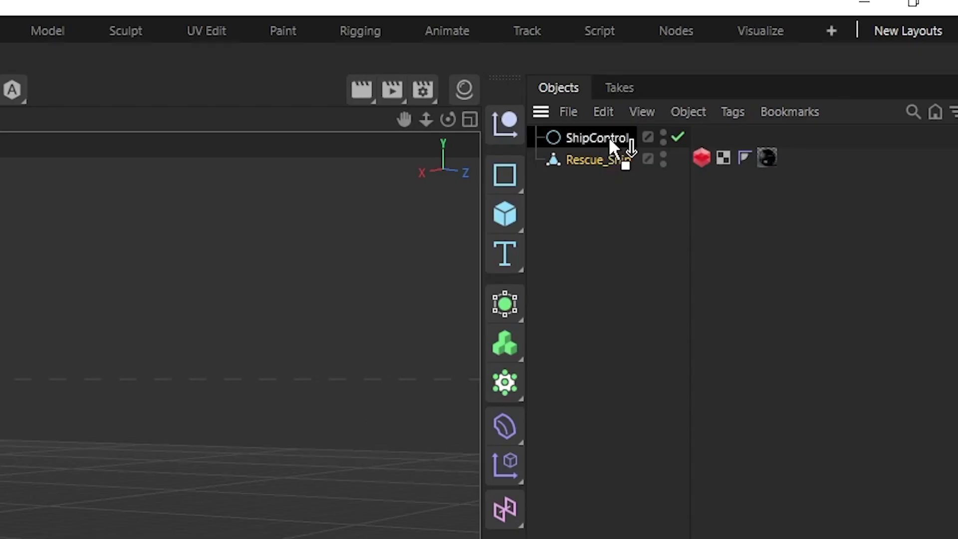
left_click_drag(611, 159, 598, 139)
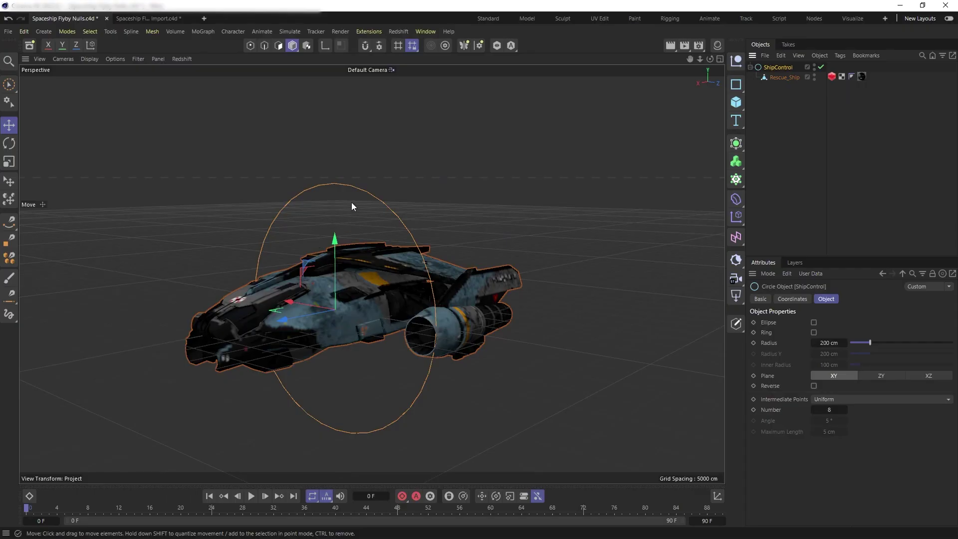
key("r")
mouse_move(353, 280)
left_mouse_down()
mouse_move(346, 273)
mouse_move(377, 302)
left_mouse_up()
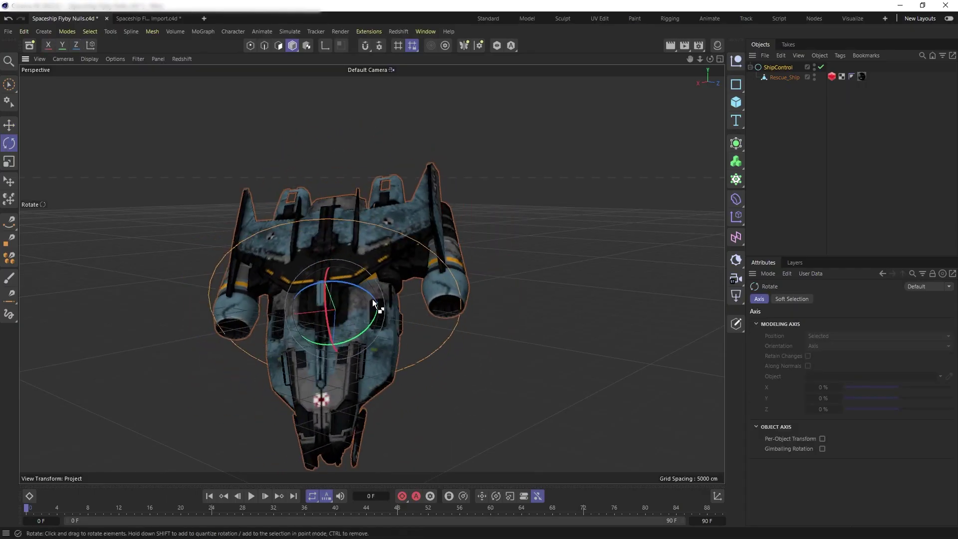
Step: Nest the engine nulls under ShipControl and push the ship rig further back
left_click(532, 253)
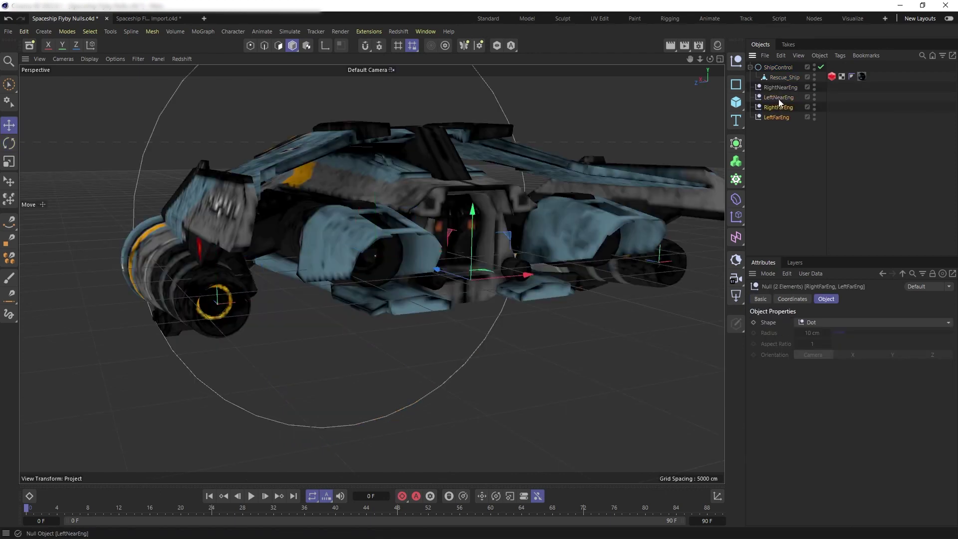
left_click(778, 96, "ctrl")
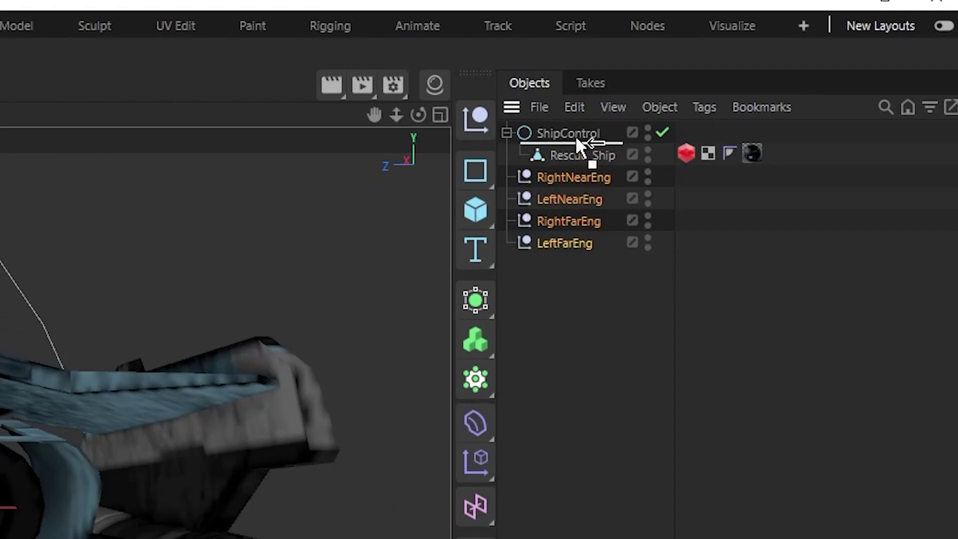
left_click_drag(574, 178, 569, 133)
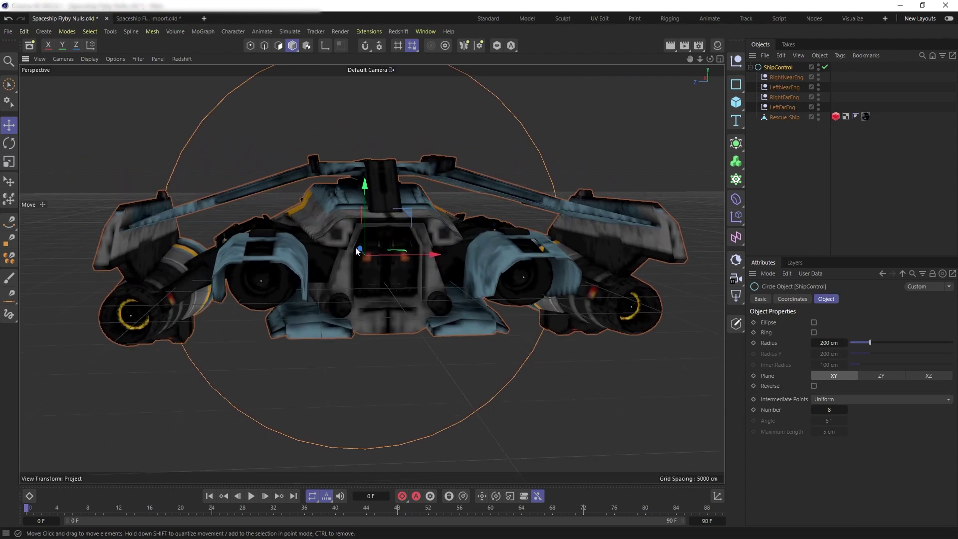
left_click_drag(370, 350, 342, 226)
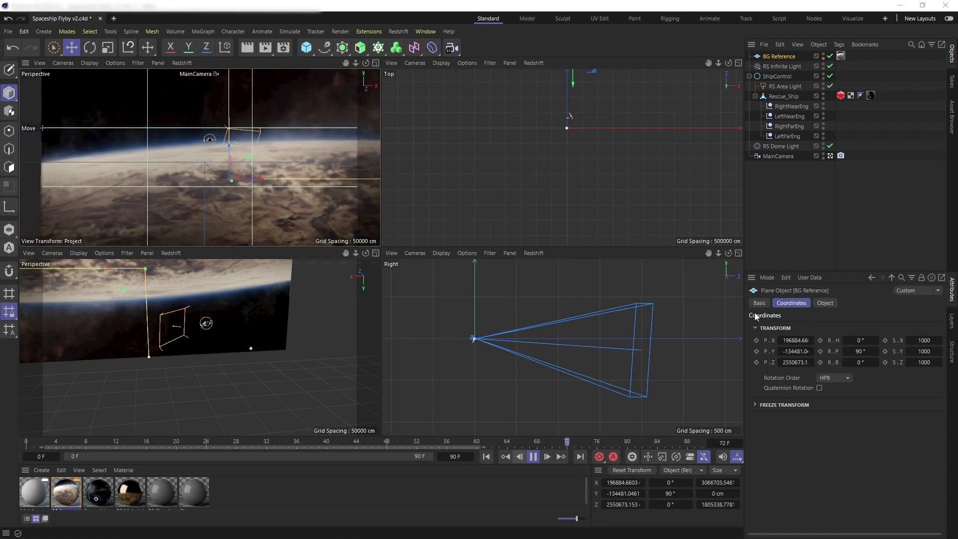
Step: Deselect the background plane and maximise the perspective view
left_click(444, 303)
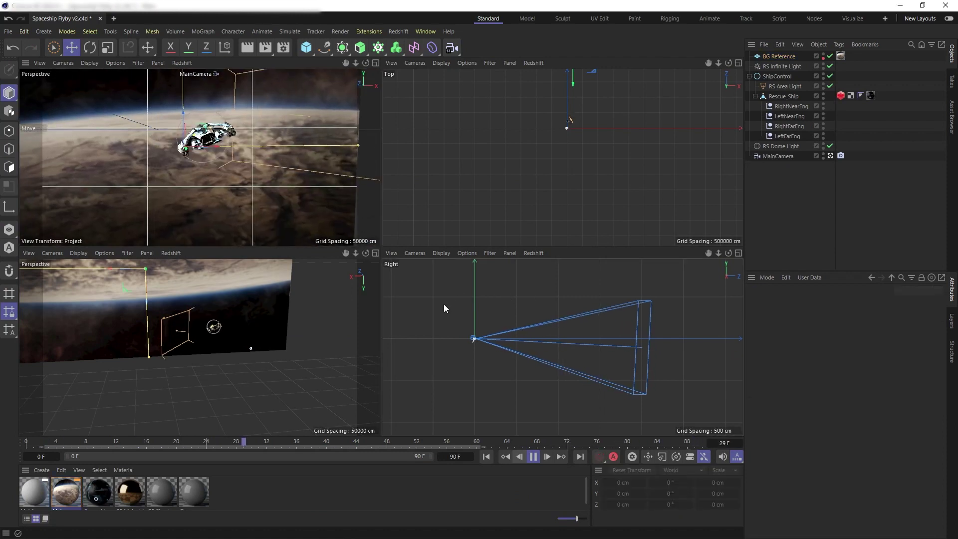
middle_click(298, 219)
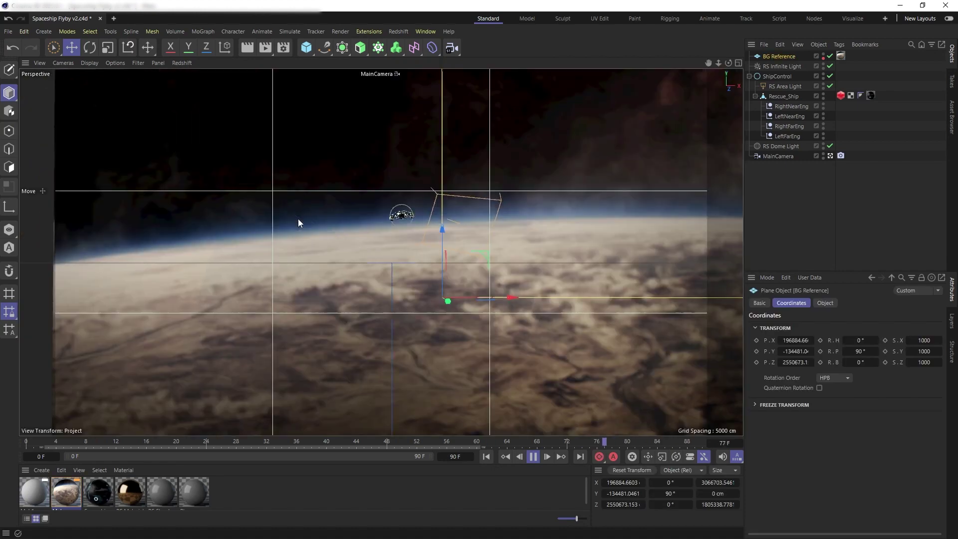
scroll(388, 293, "up", 5)
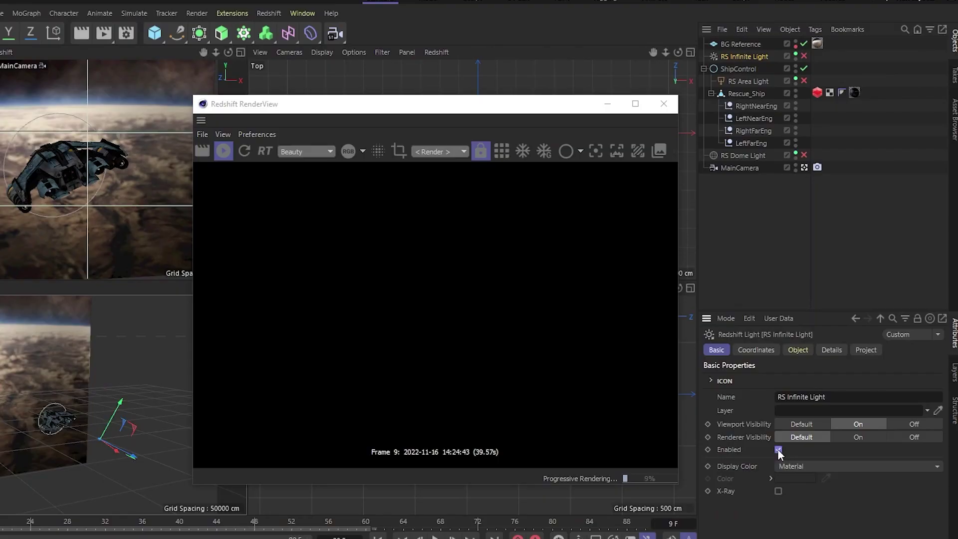
Step: Enable the RS Infinite Light and the RS Dome Light
left_click(778, 450)
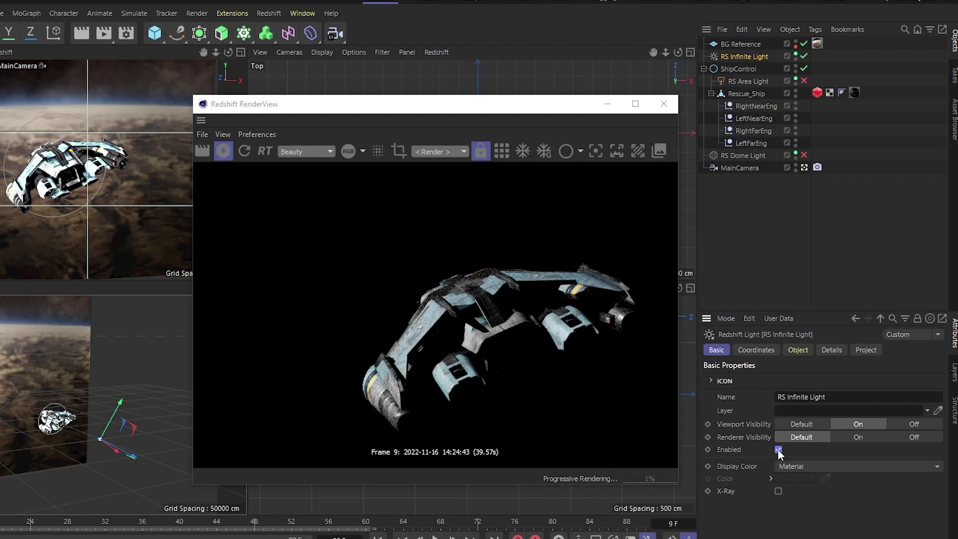
left_click(749, 82)
left_click(750, 155)
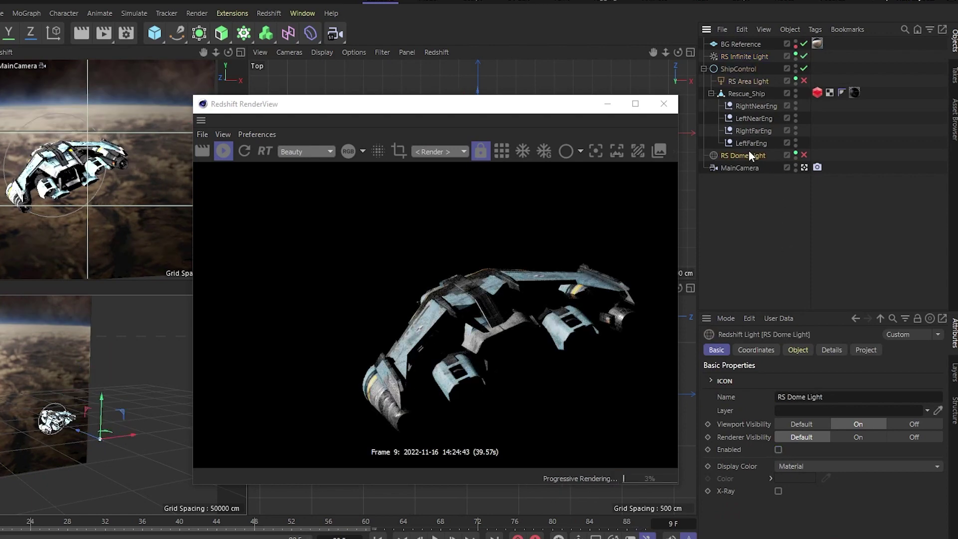
left_click(779, 449)
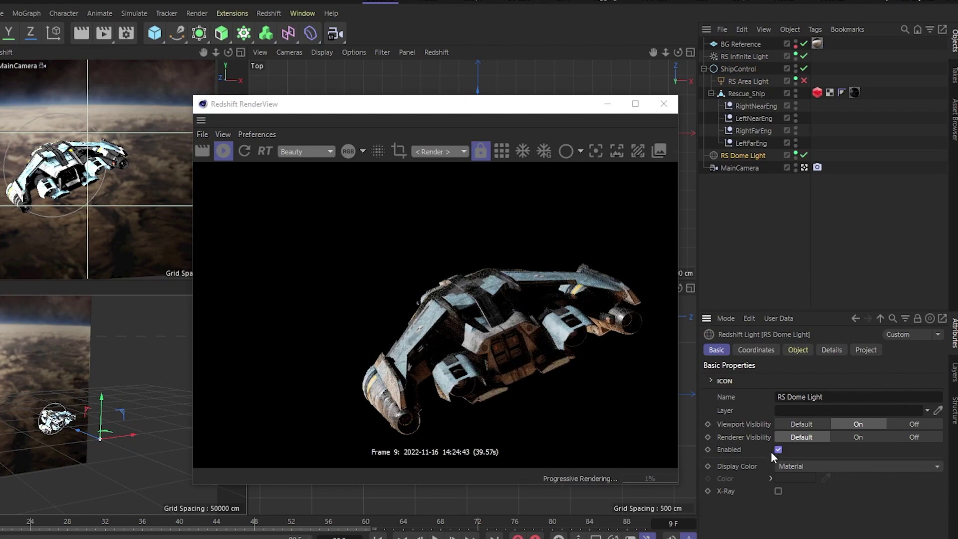
Step: Preview the dome light's planet texture image enlarged, then close it
left_click(798, 350)
left_click(841, 512)
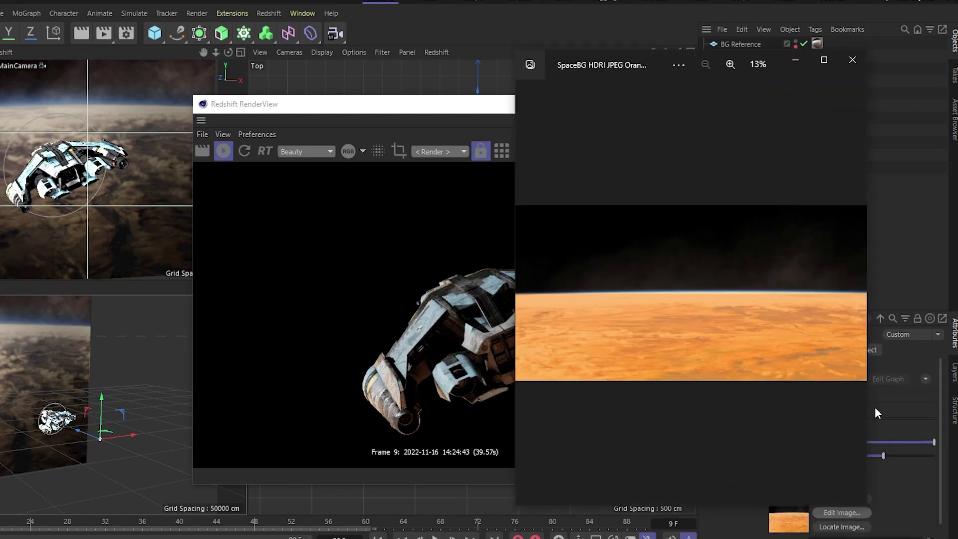
left_click_drag(512, 263, 185, 273)
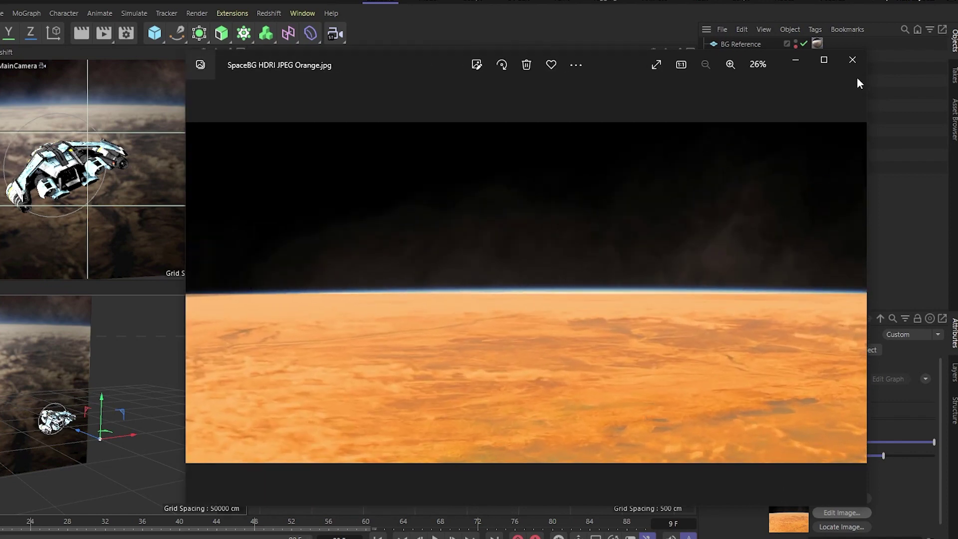
left_click(853, 62)
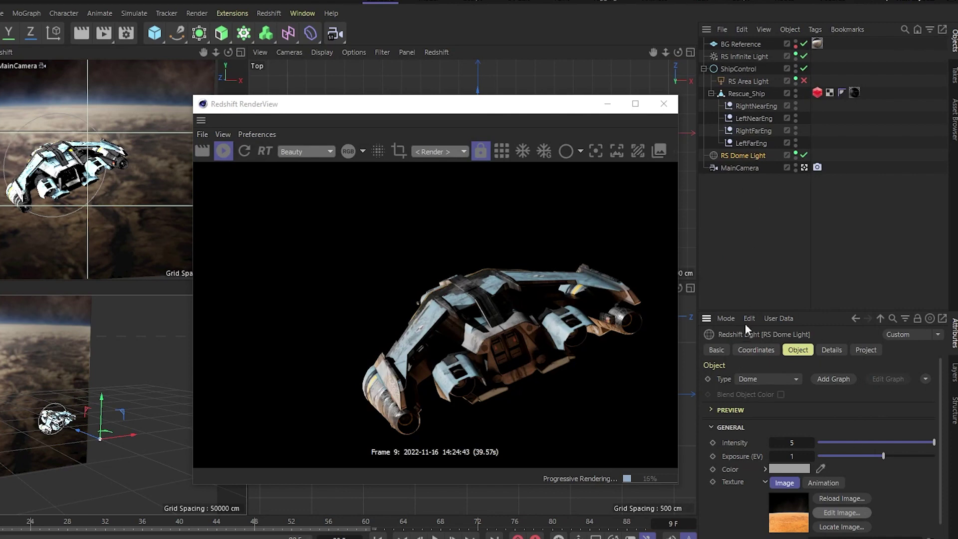
Step: Enable the RS Area Light in its Basic properties
left_click(718, 349)
left_click(748, 81)
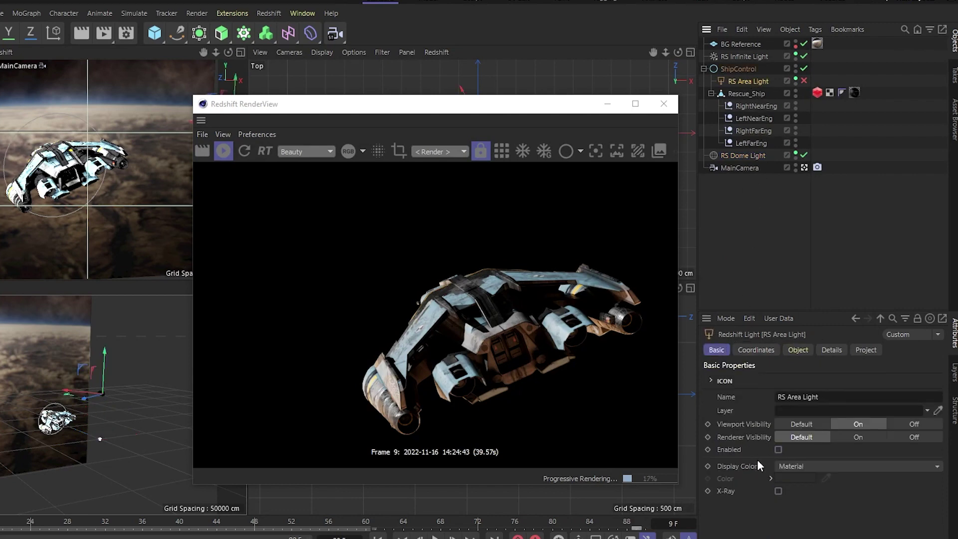
left_click(778, 449)
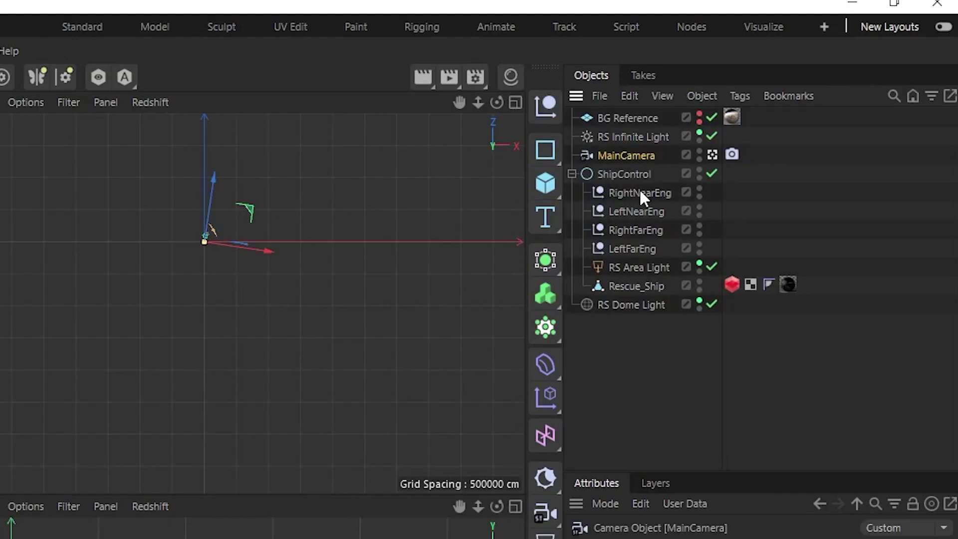
Step: Add Cineware render tags to MainCamera and the engine nulls, then review the render pass setup
left_click(639, 193, "ctrl")
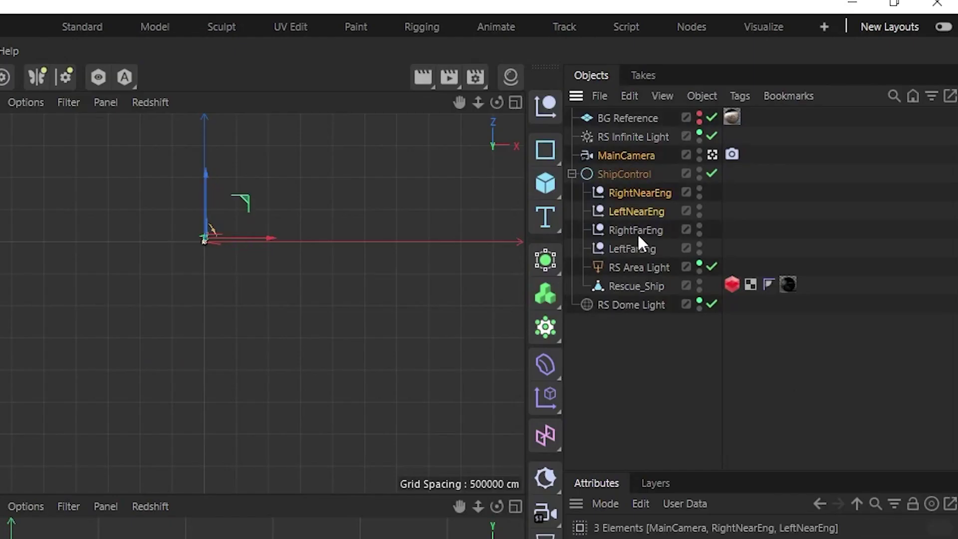
right_click(637, 251)
mouse_move(695, 254)
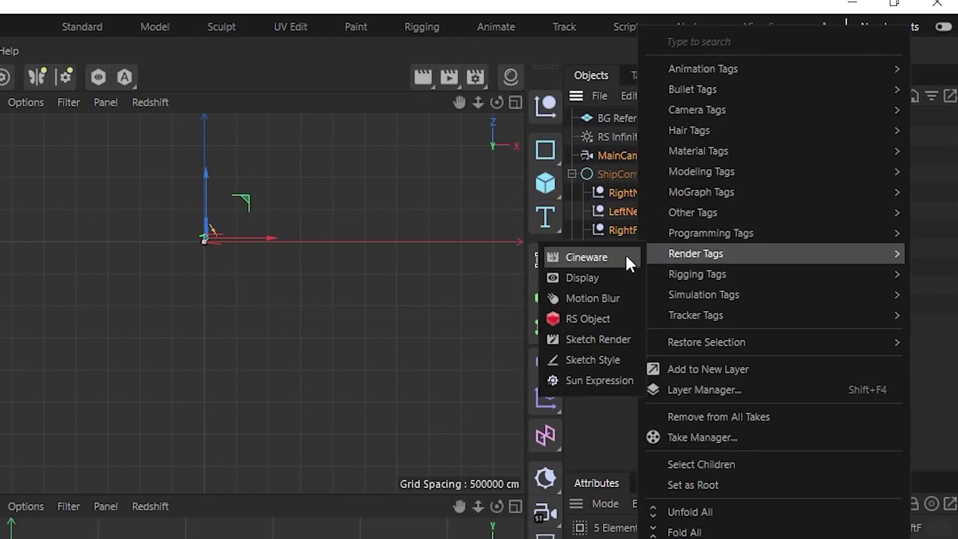
left_click(585, 257)
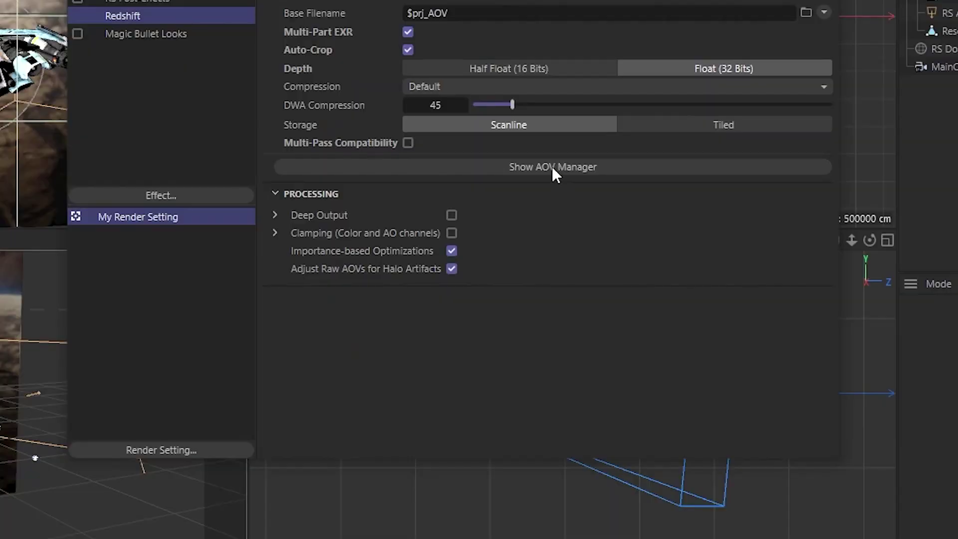
left_click(554, 168)
left_click_drag(569, 160, 353, 104)
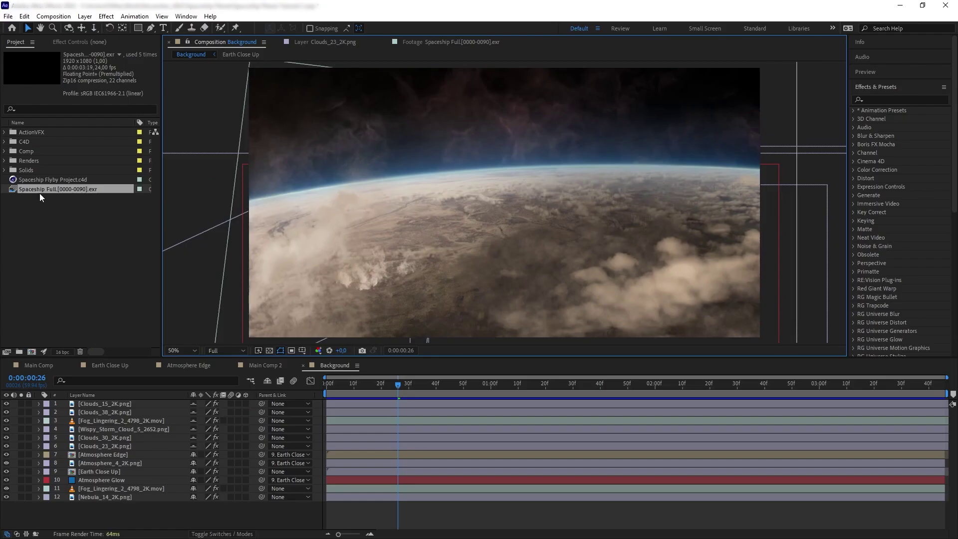
Step: Preview the EXR render and Spaceship Flyby Project.c4d, then add the .c4d as the top Background layer
double_click(40, 189)
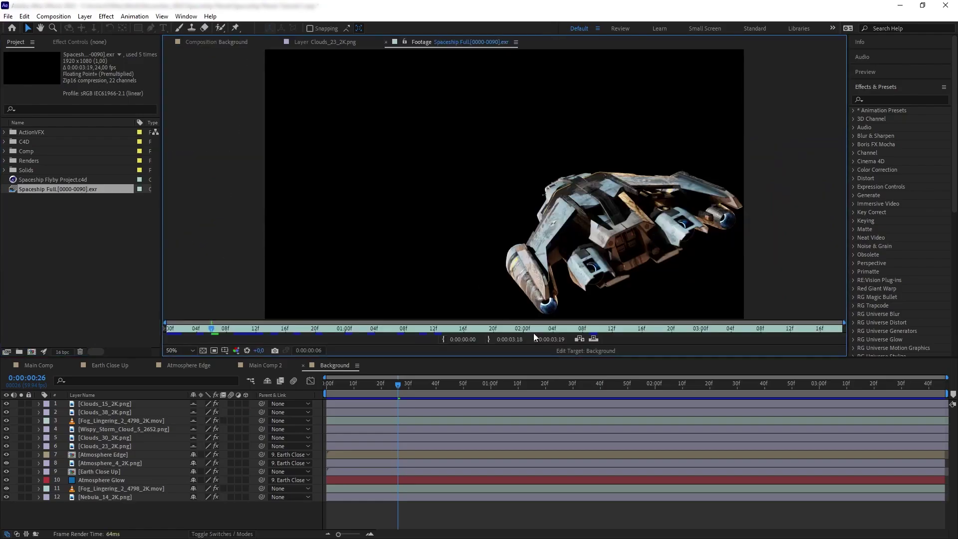
double_click(55, 182)
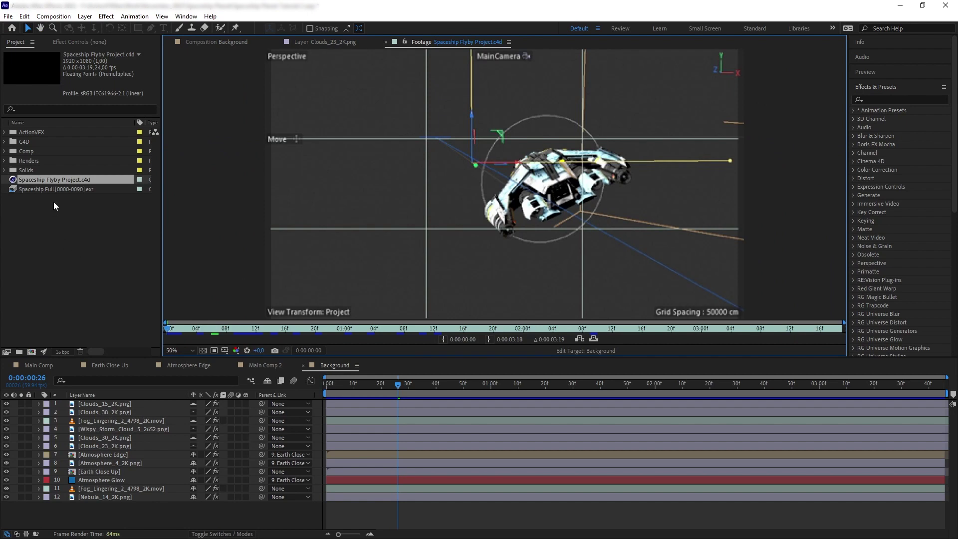
left_click(59, 180)
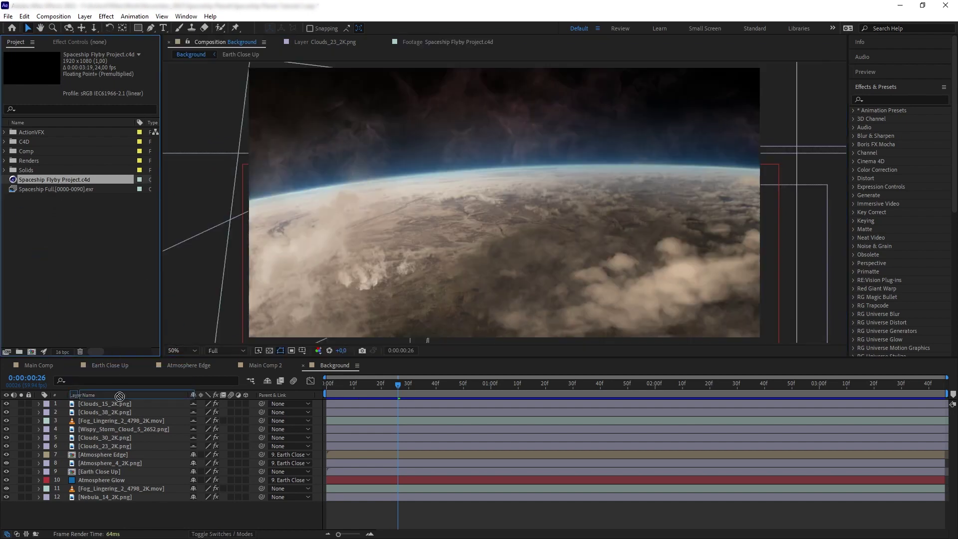
left_click_drag(119, 405, 119, 402)
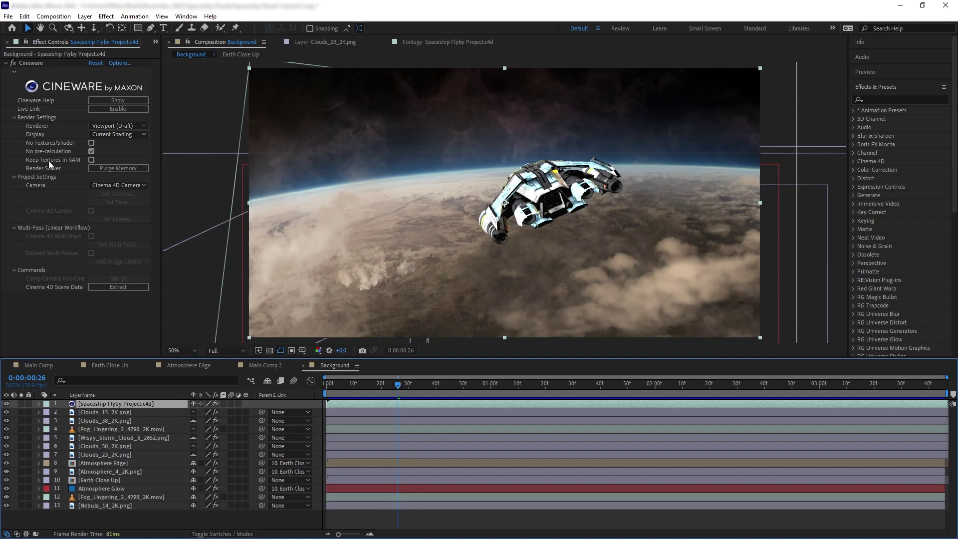
Step: Extract MainCamera and the four engine nulls, select MainCamera, and scrub through the flight
left_click(108, 289)
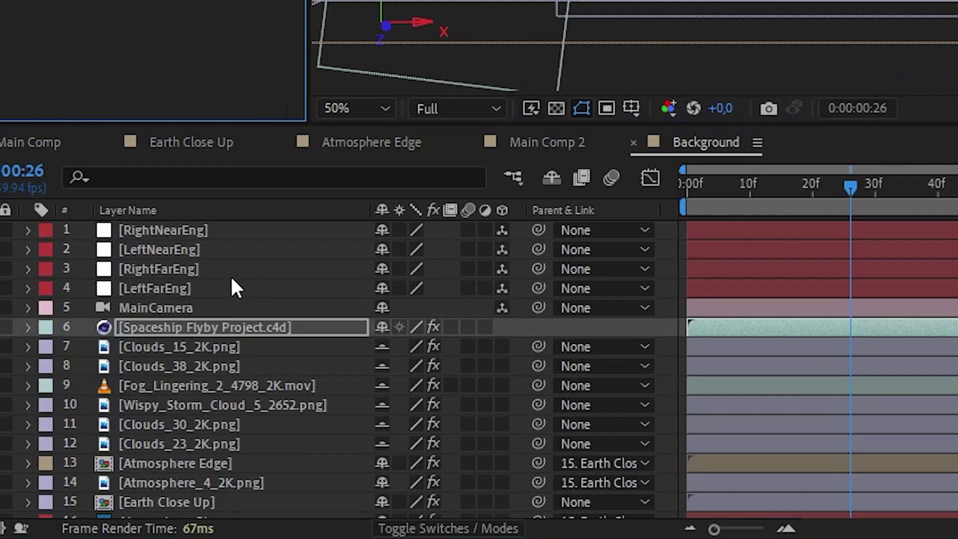
key("ctrl+Up")
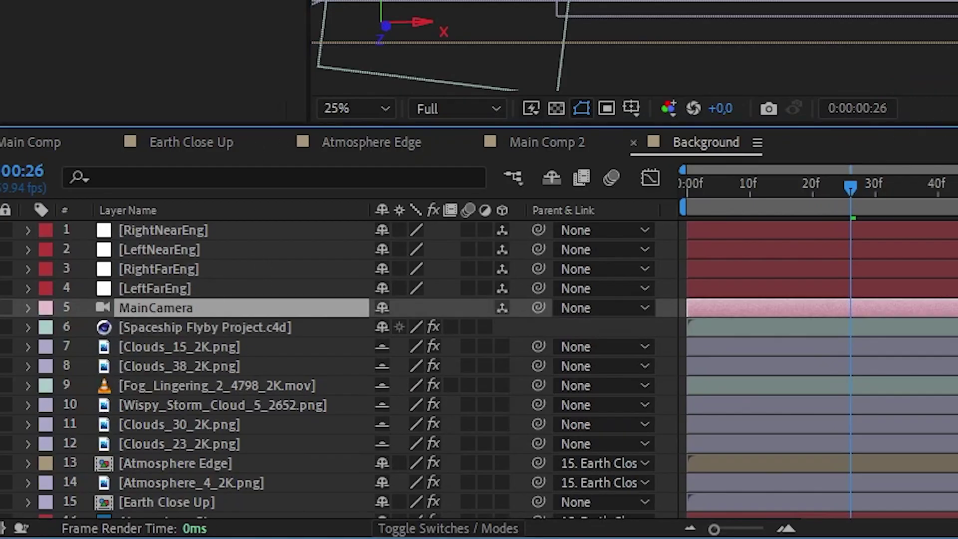
left_click_drag(802, 189, 797, 425)
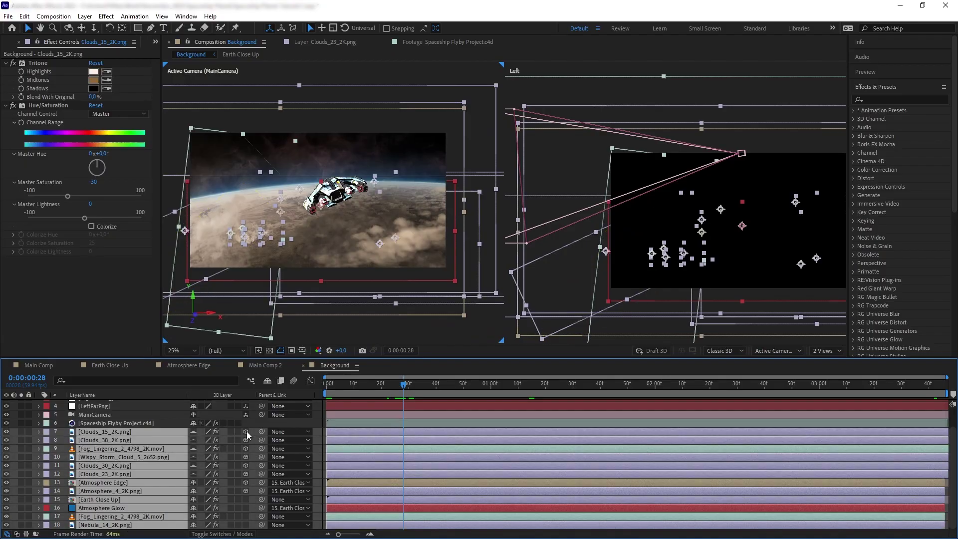
Step: Make layers 7–18 3D, push Earth Close Up, fog and nebula back on Z, and enlarge them, Nebula most
left_click(246, 431)
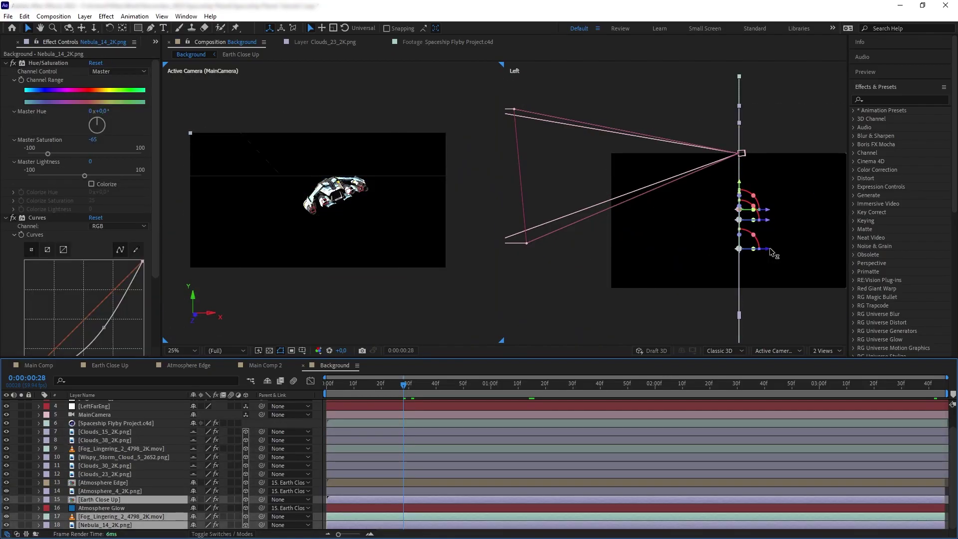
left_click_drag(737, 247, 499, 239)
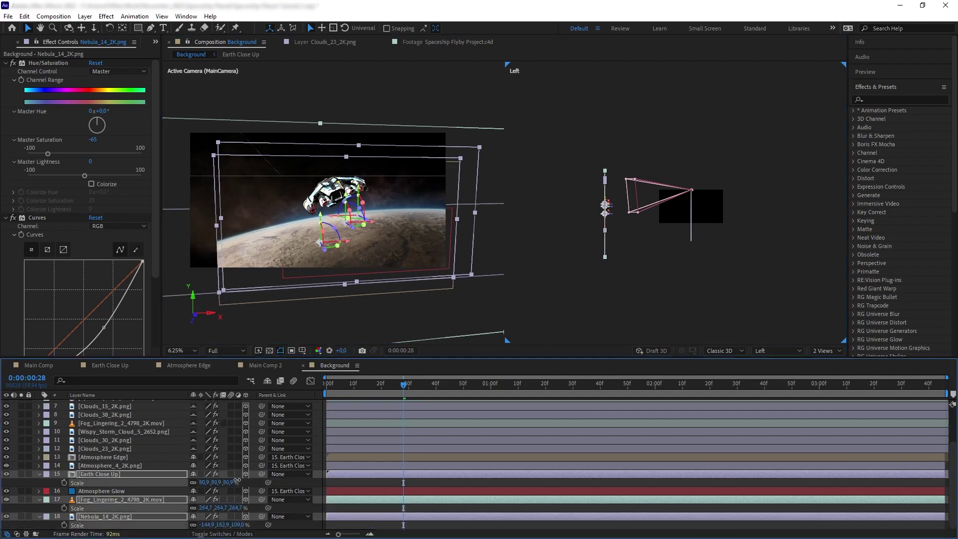
left_click_drag(238, 480, 241, 481)
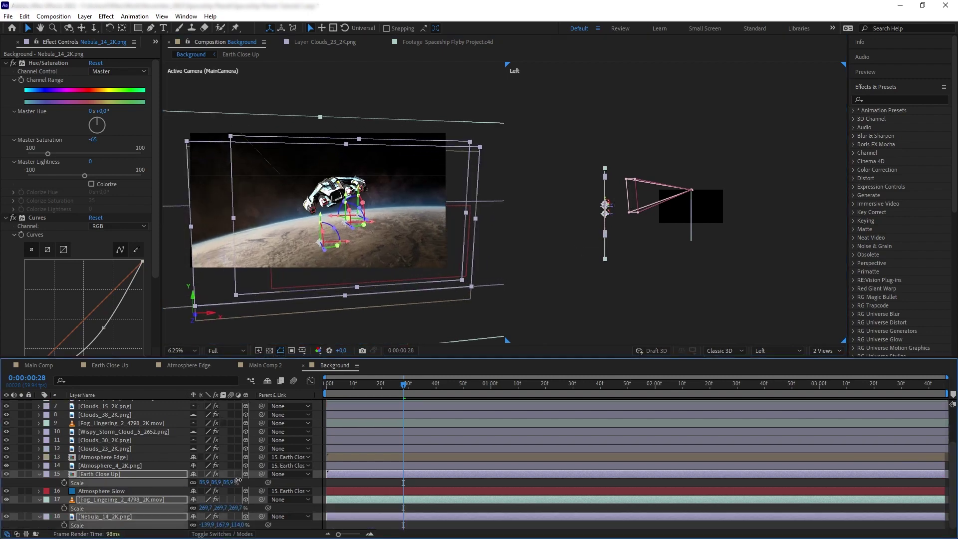
left_click(133, 515)
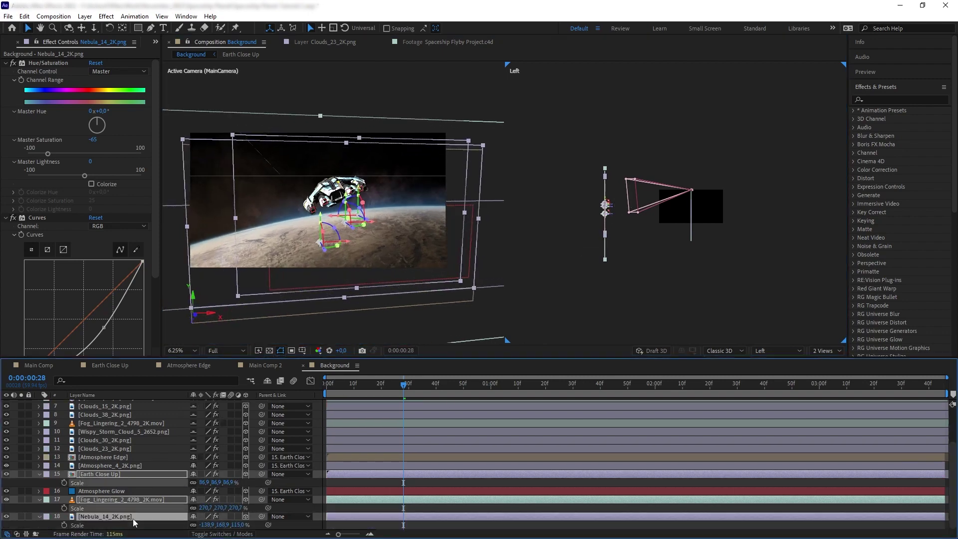
left_click_drag(225, 525, 247, 524)
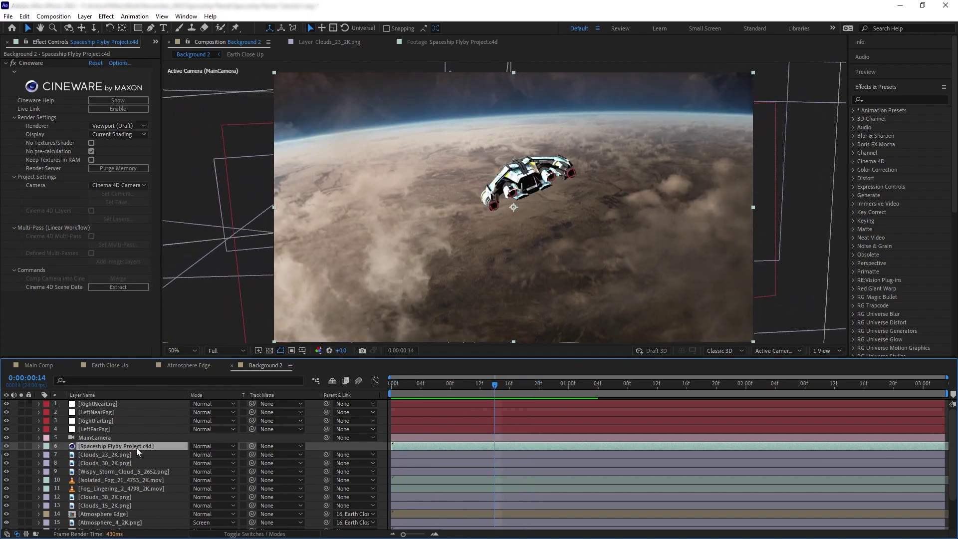
Step: Replace the Cinema 4D layer with Spaceship Full.exr, precomposed into Spaceship Precomp
key("Delete")
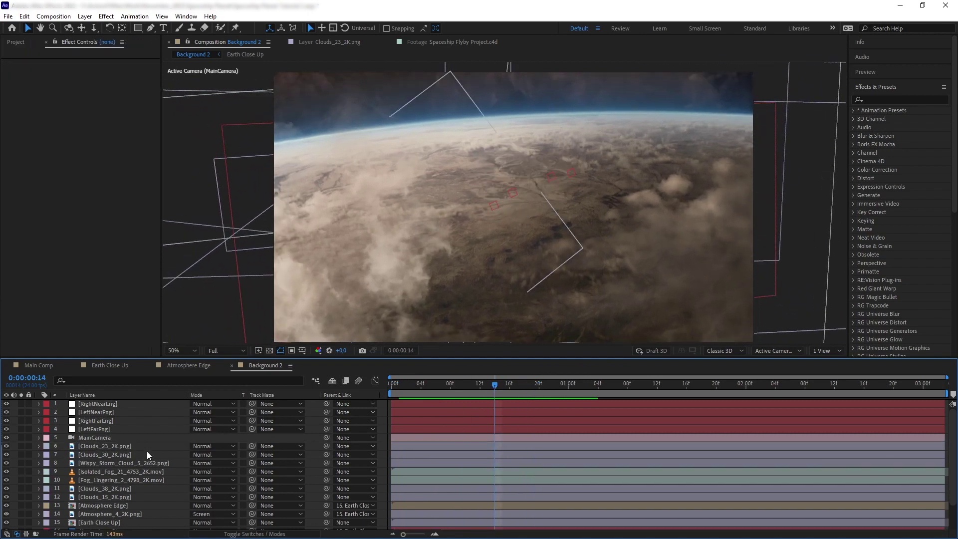
left_click(16, 42)
left_click_drag(45, 189, 96, 429)
left_click(489, 386)
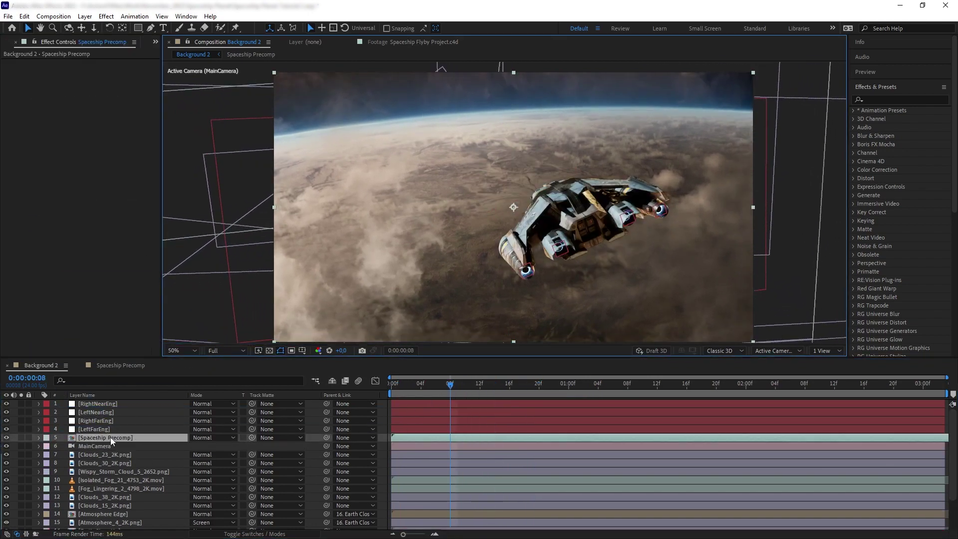
Step: Turn on the Curves effect for the ship layer inside Spaceship Precomp
double_click(110, 438)
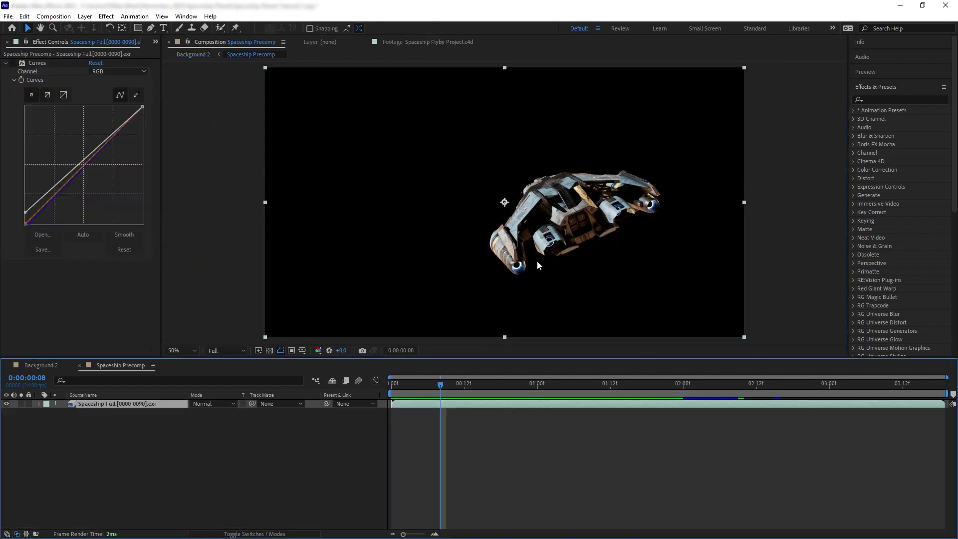
left_click(320, 488)
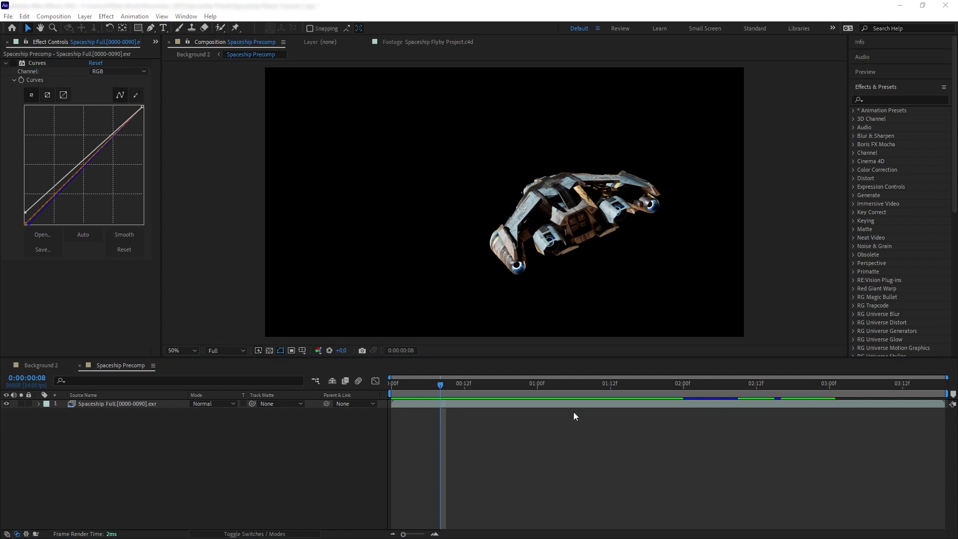
left_click(37, 403)
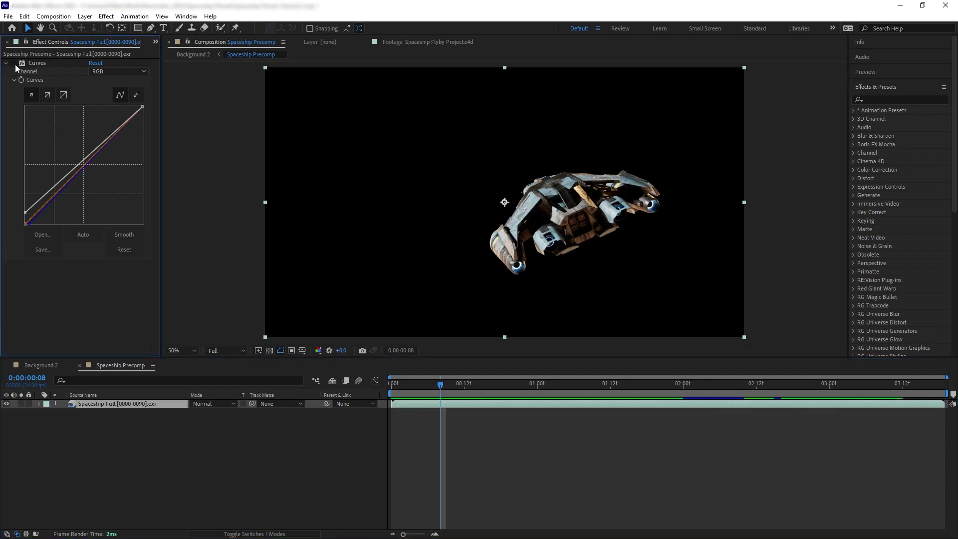
left_click(16, 64)
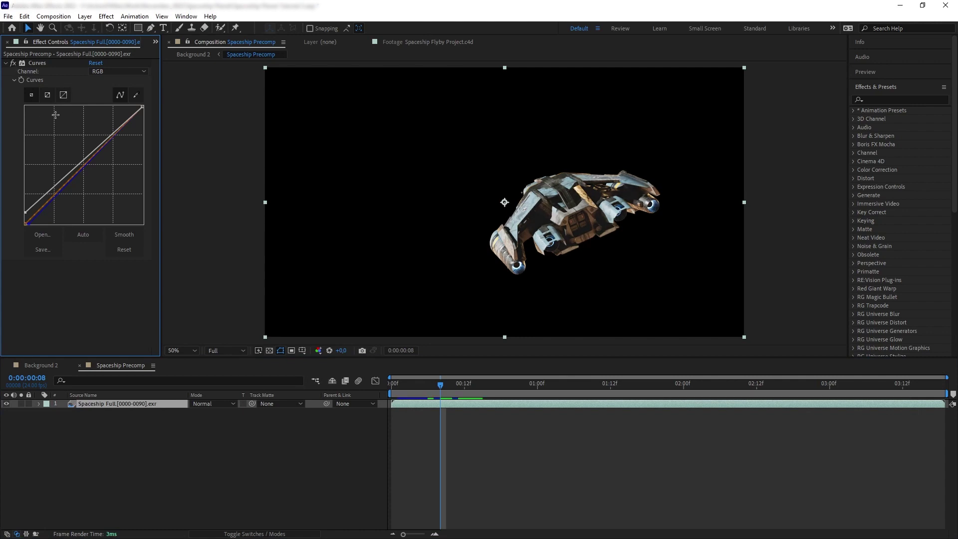
left_click(192, 55)
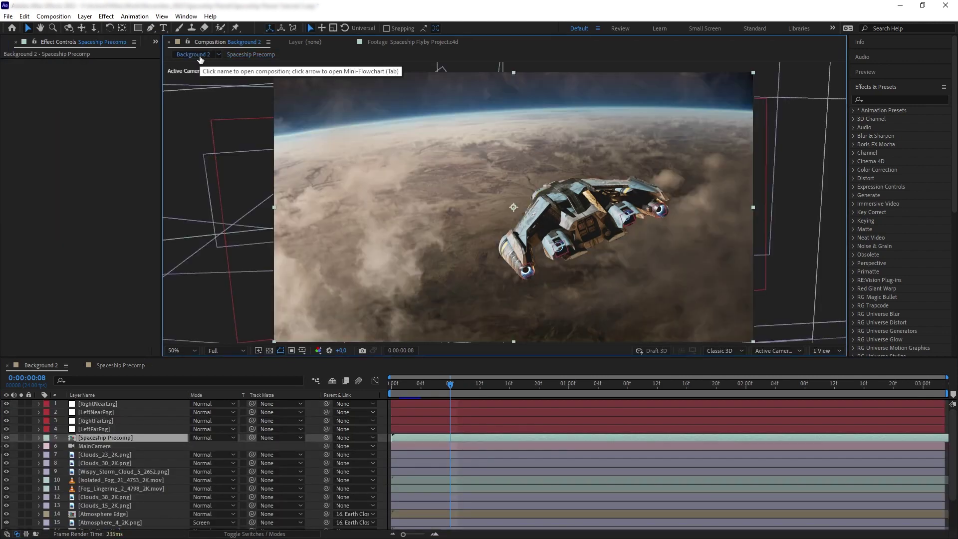
left_click(251, 55)
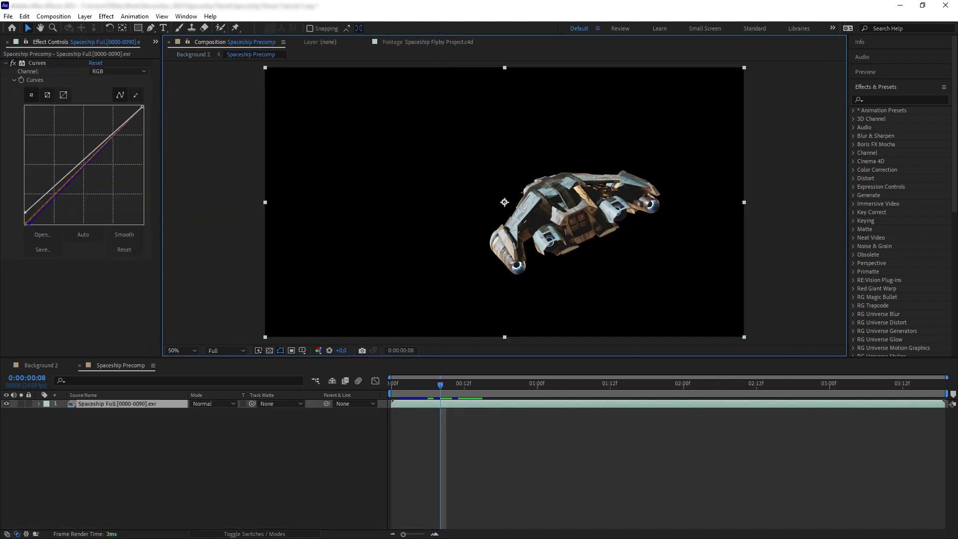
Step: Add a slight Gaussian Blur to the ship layer
left_click_drag(901, 118, 107, 270)
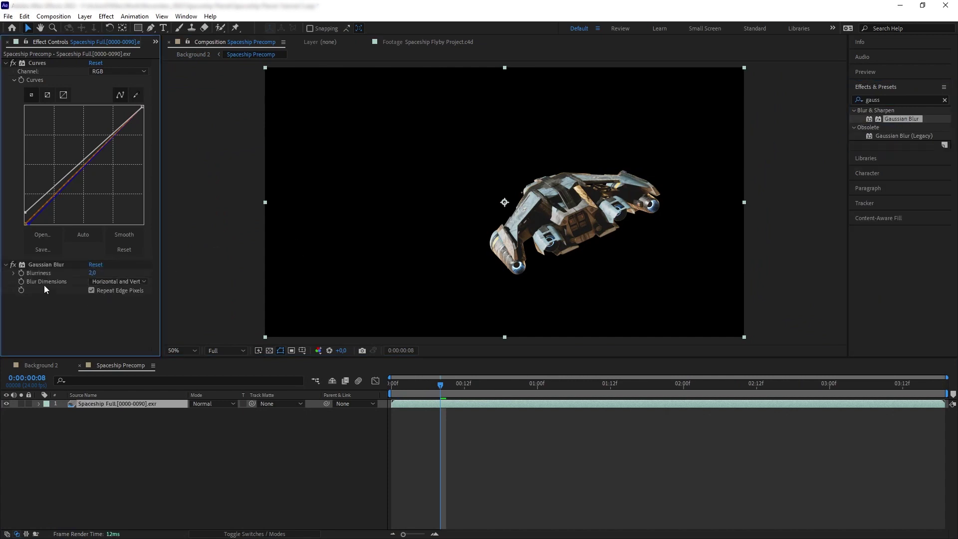
key("period")
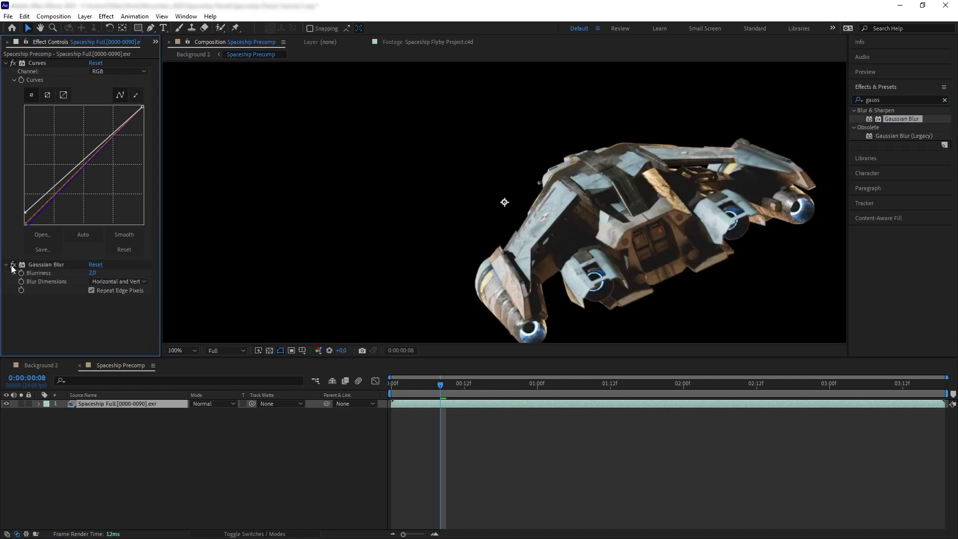
key("comma")
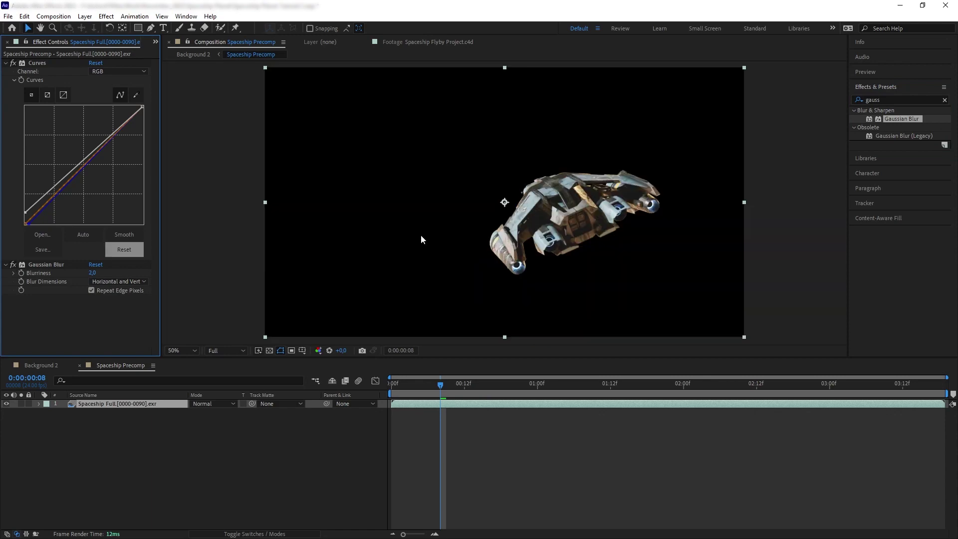
Step: Duplicate the ship layer and name the copy Bloom
key("ctrl+d")
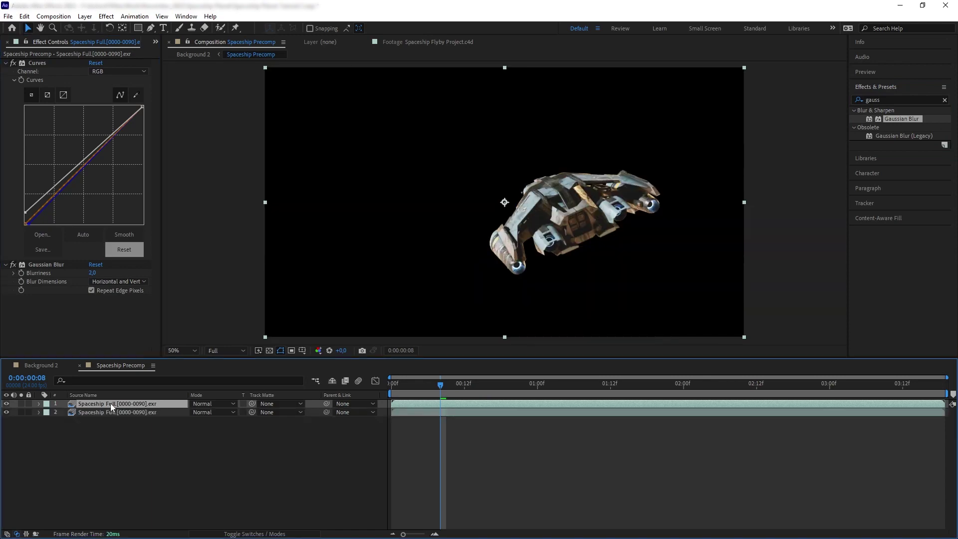
key("Return")
type("Bloom")
key("Return")
type("extrac")
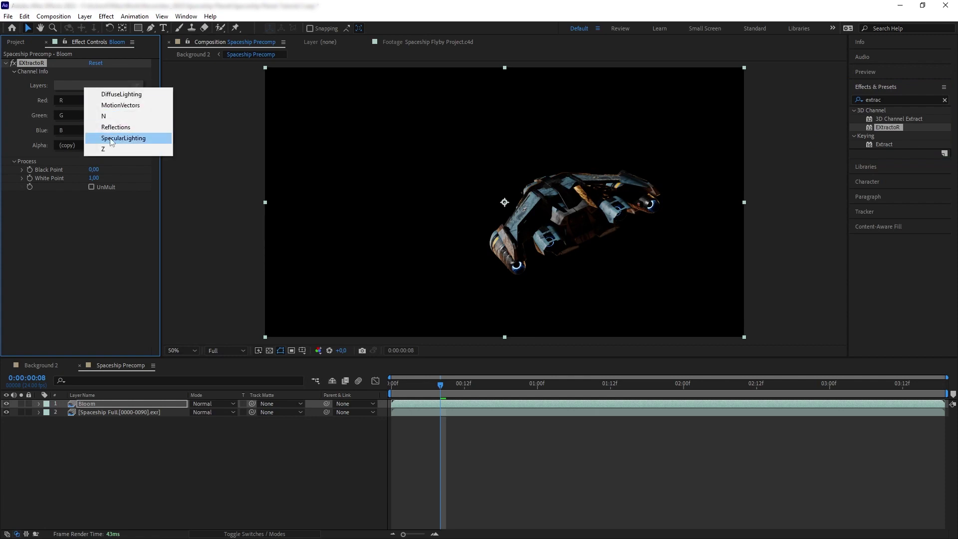
Step: Set Bloom's EXtractoR RGB to SpecularLighting, brighten it with an upward Curves bend, and blend it in Add mode
left_click(121, 137)
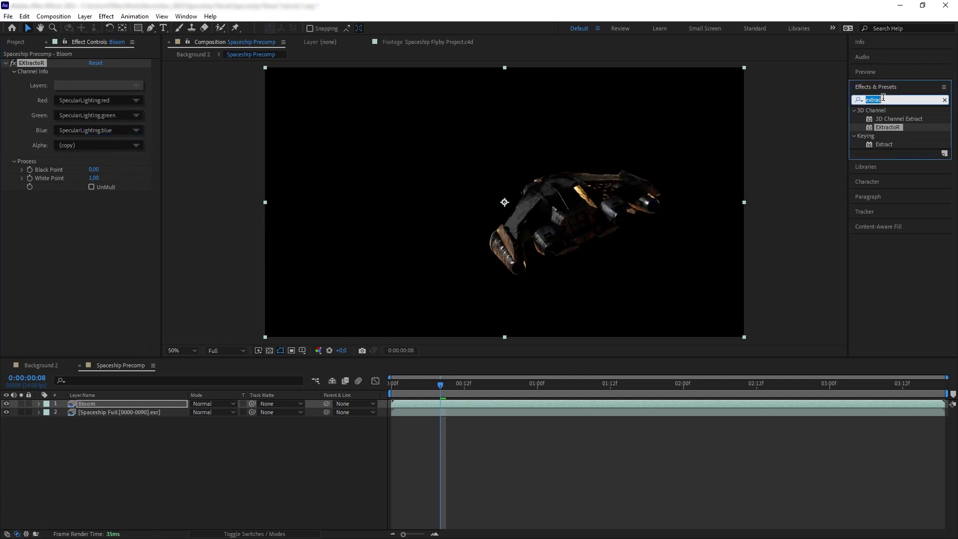
type("curve")
double_click(890, 144)
left_click_drag(84, 248, 66, 243)
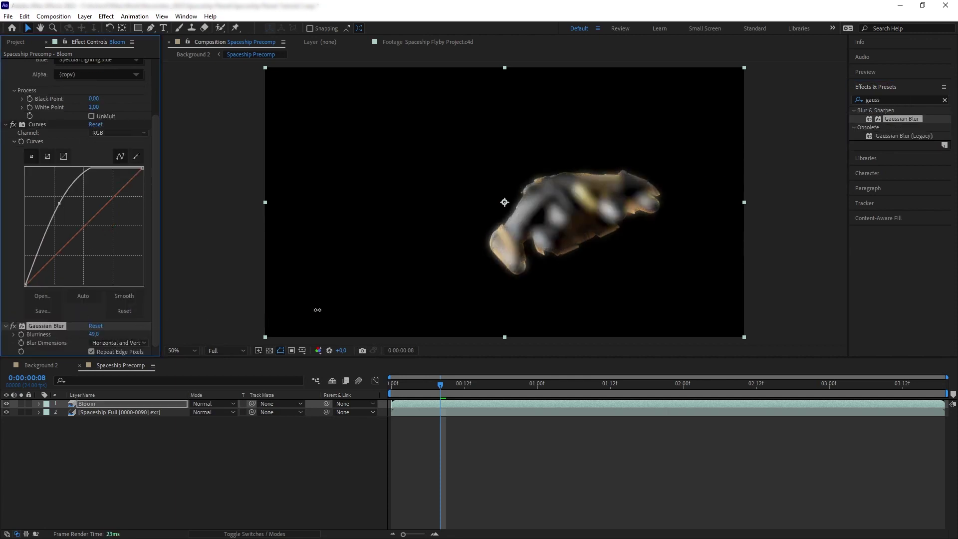
left_click(213, 403)
left_click(246, 206)
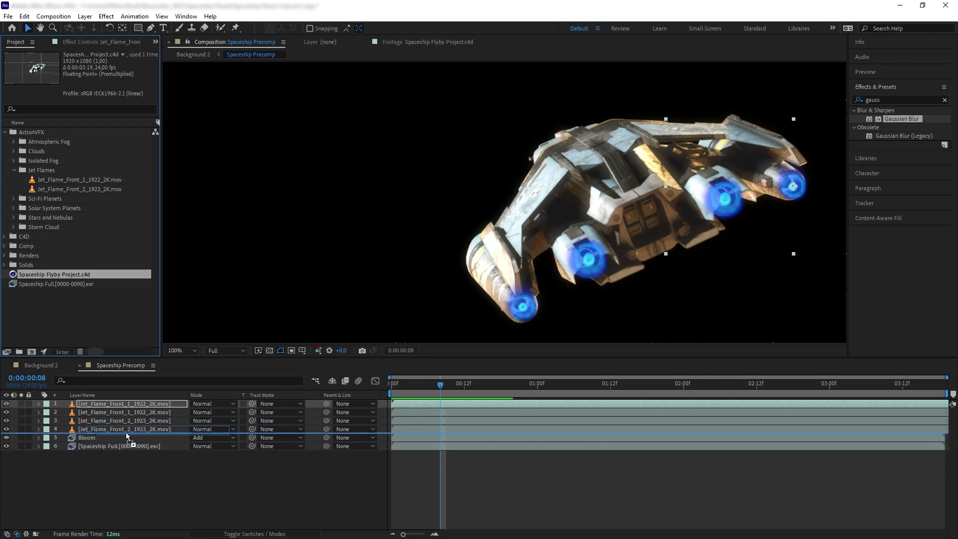
Step: Add the .c4d scene, extract its camera and engine nulls, and parent the second flame to LeftNearEng
left_click_drag(133, 390, 124, 460)
left_click(113, 285)
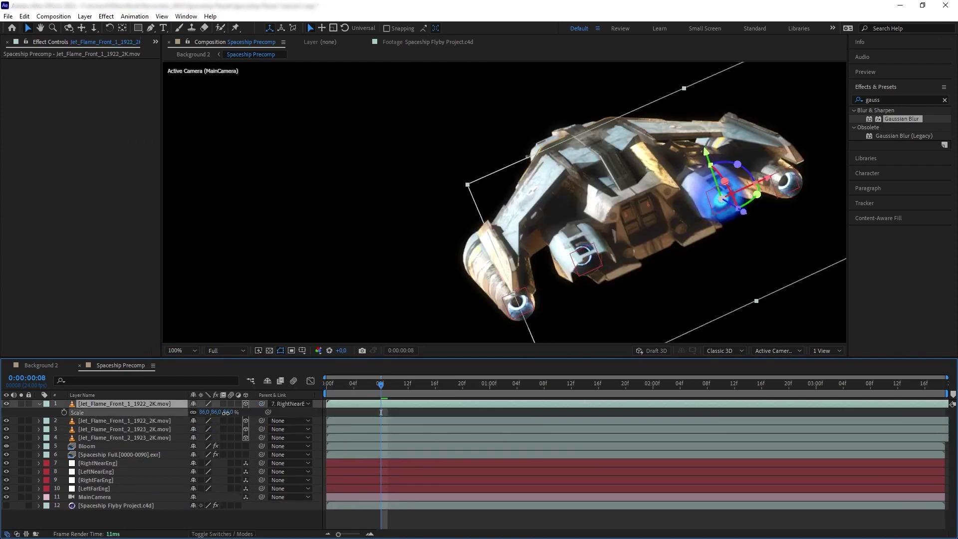
left_click_drag(268, 412, 97, 462)
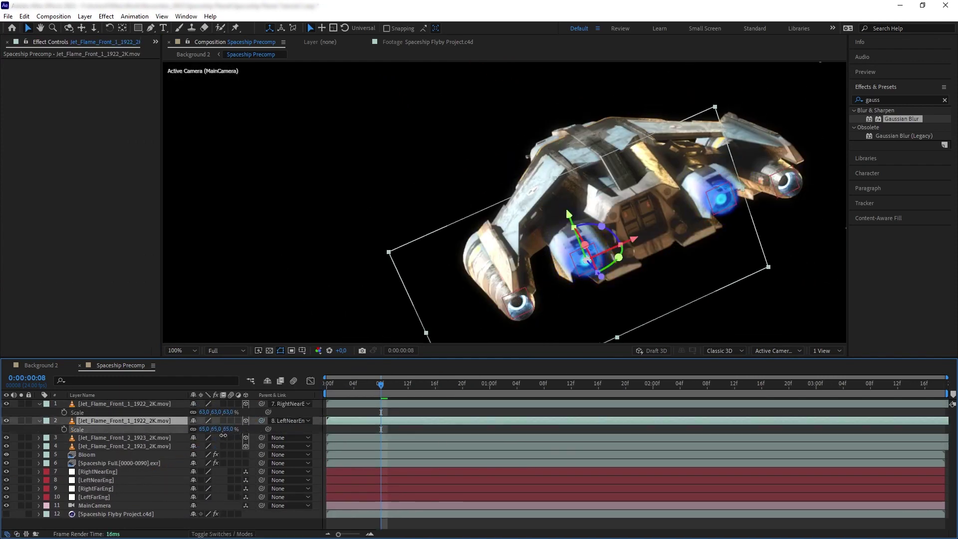